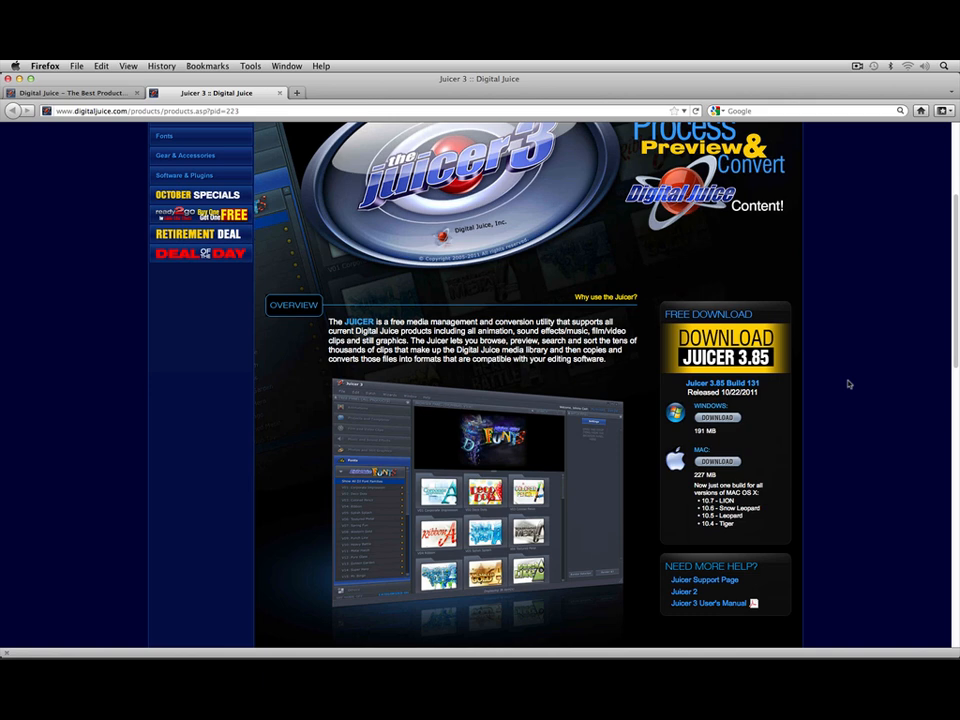
pyautogui.scroll(6, 848, 384)
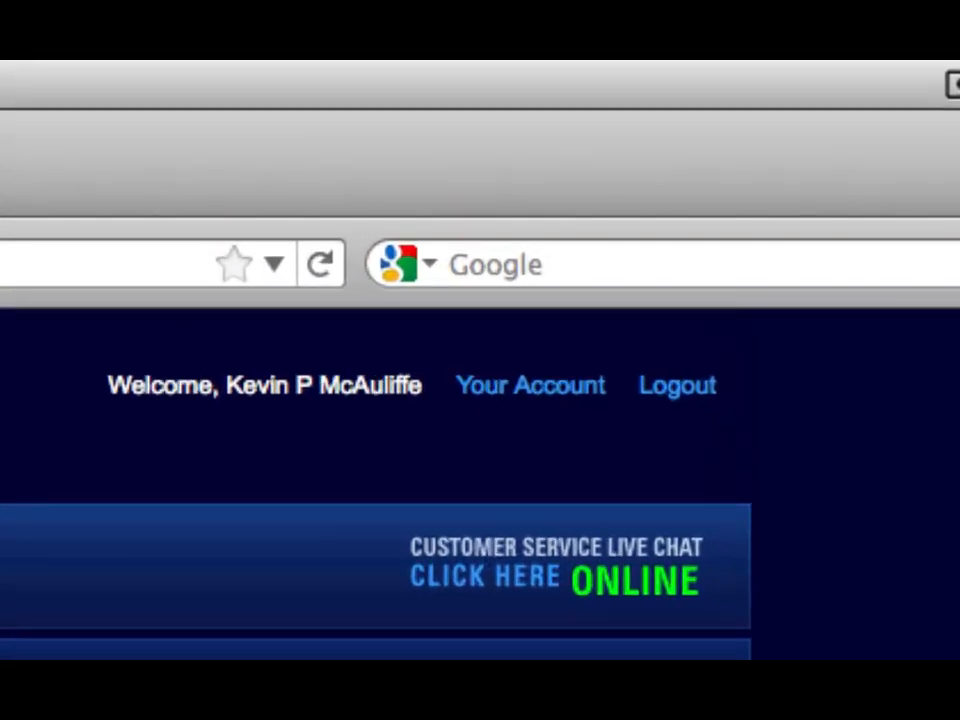
pyautogui.click(472, 396)
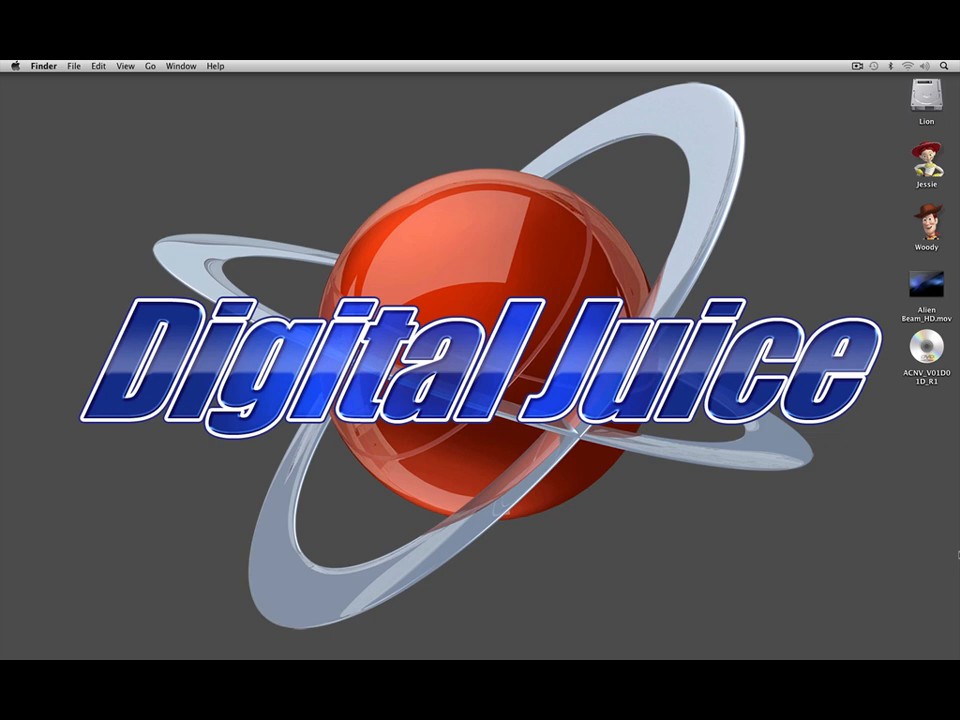
# Step: Switch to Juicer 3 and check which collections are listed under the Animated Canvases product line
pyautogui.press('super+Tab')
pyautogui.press('super+Tab')
pyautogui.press('super+Tab')
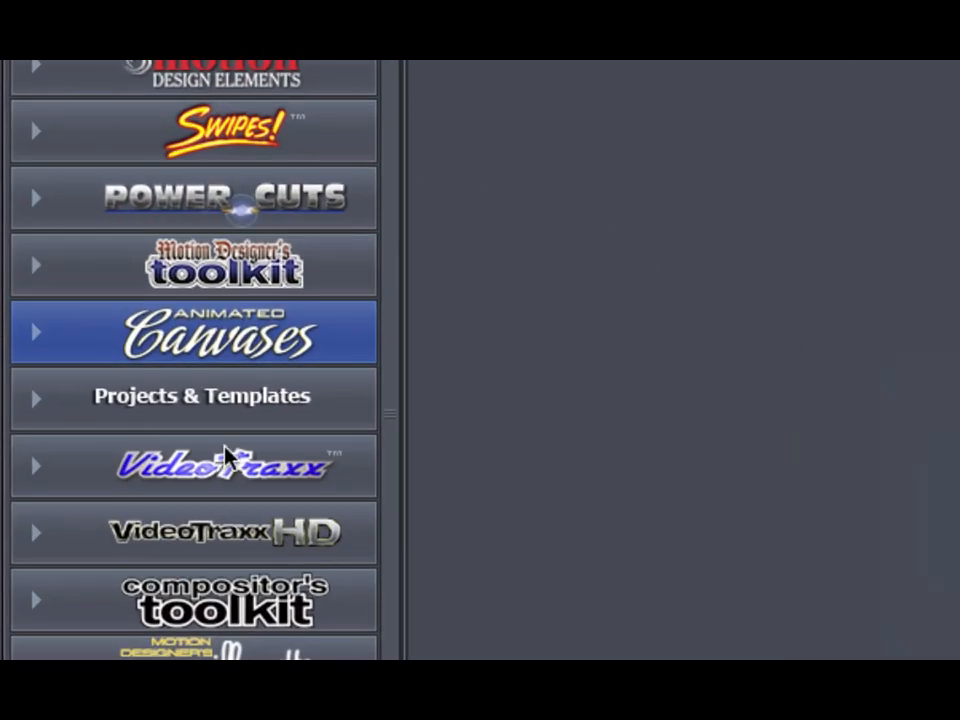
pyautogui.click(33, 336)
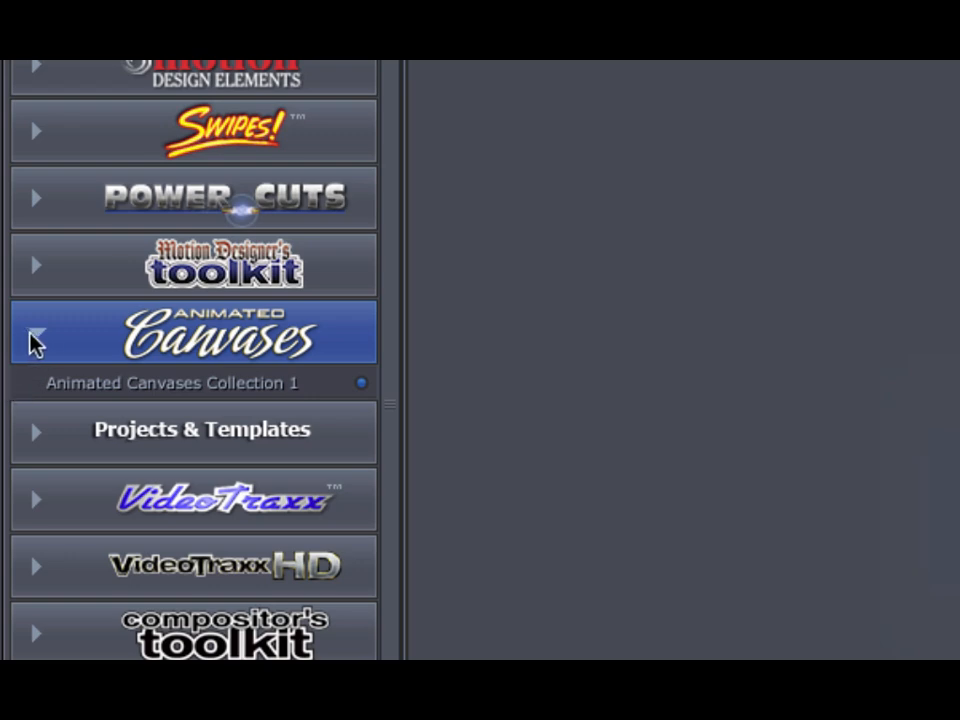
pyautogui.click(30, 336)
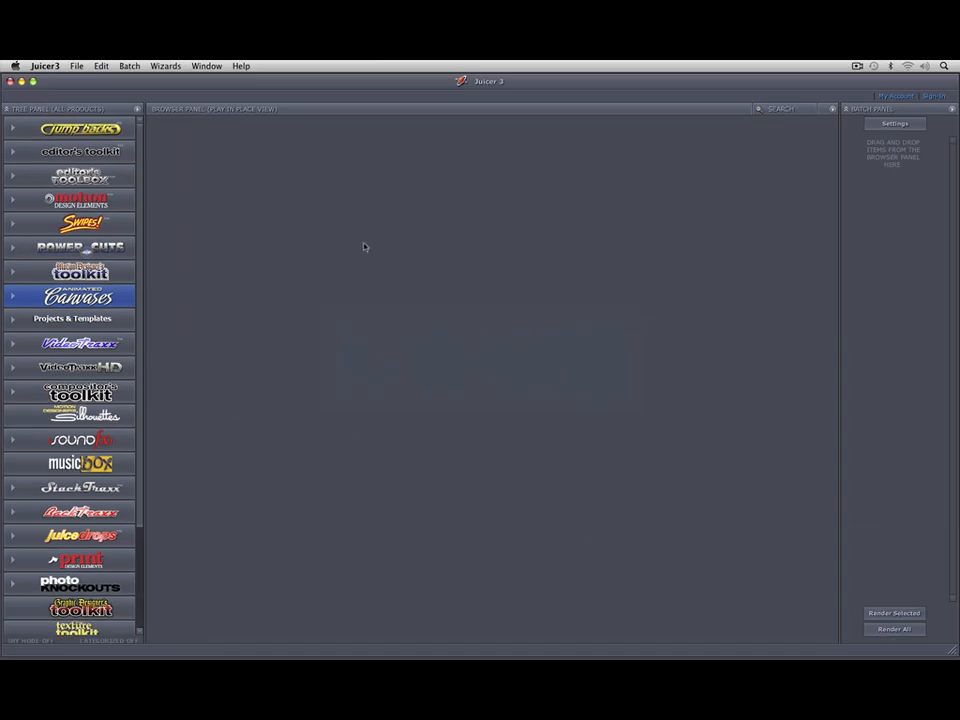
# Step: Start installing Animated Canvases Collection 1 with local previews, and activate it with the account email and activation key
pyautogui.click(76, 66)
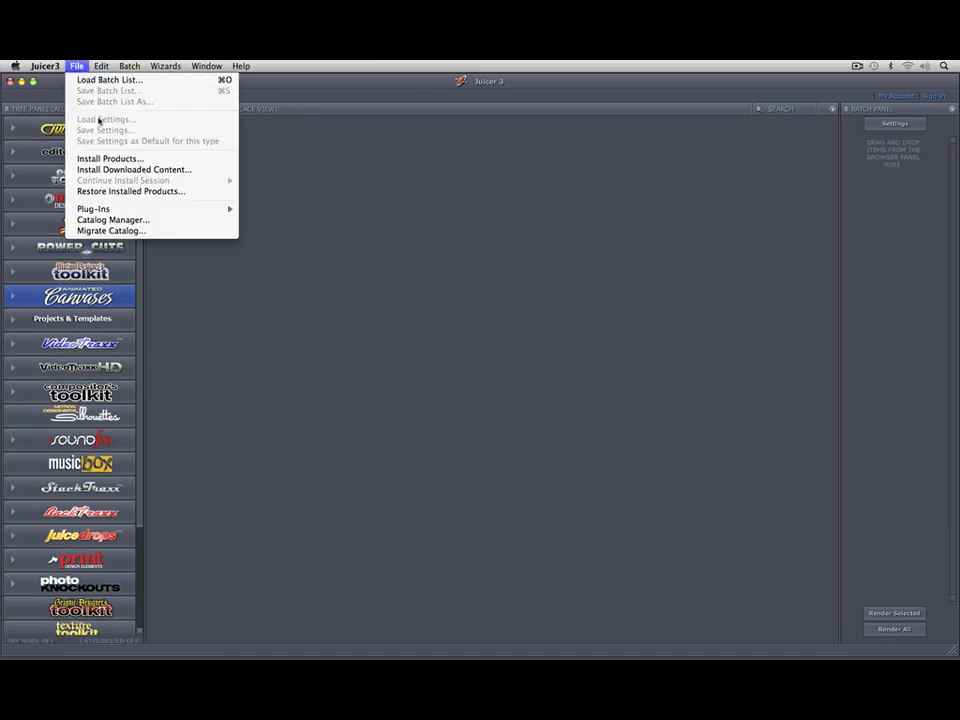
pyautogui.click(108, 158)
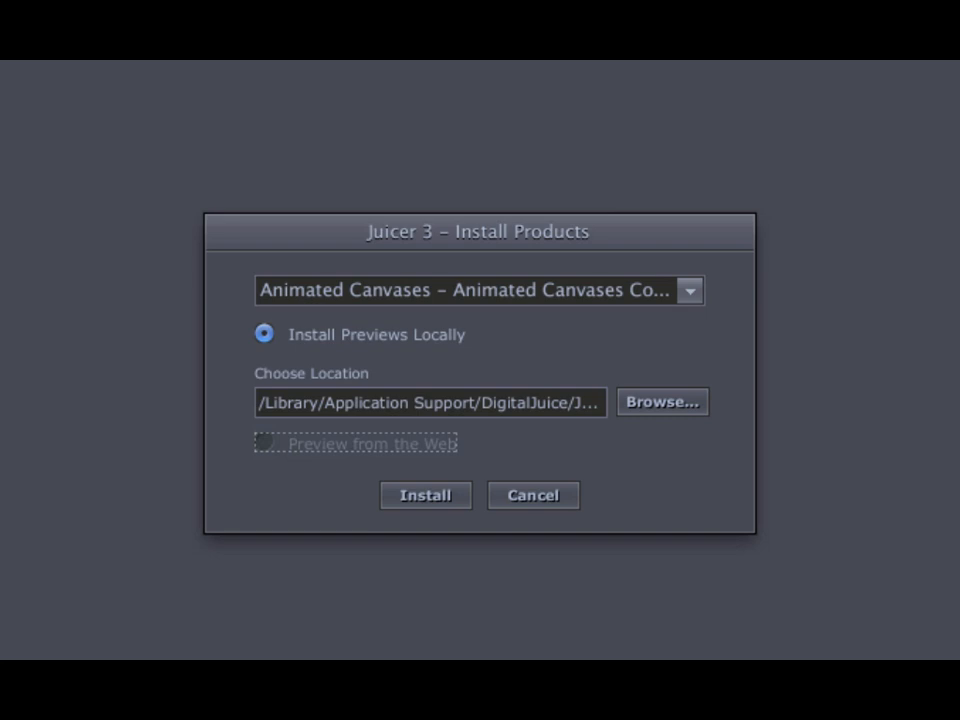
pyautogui.click(404, 497)
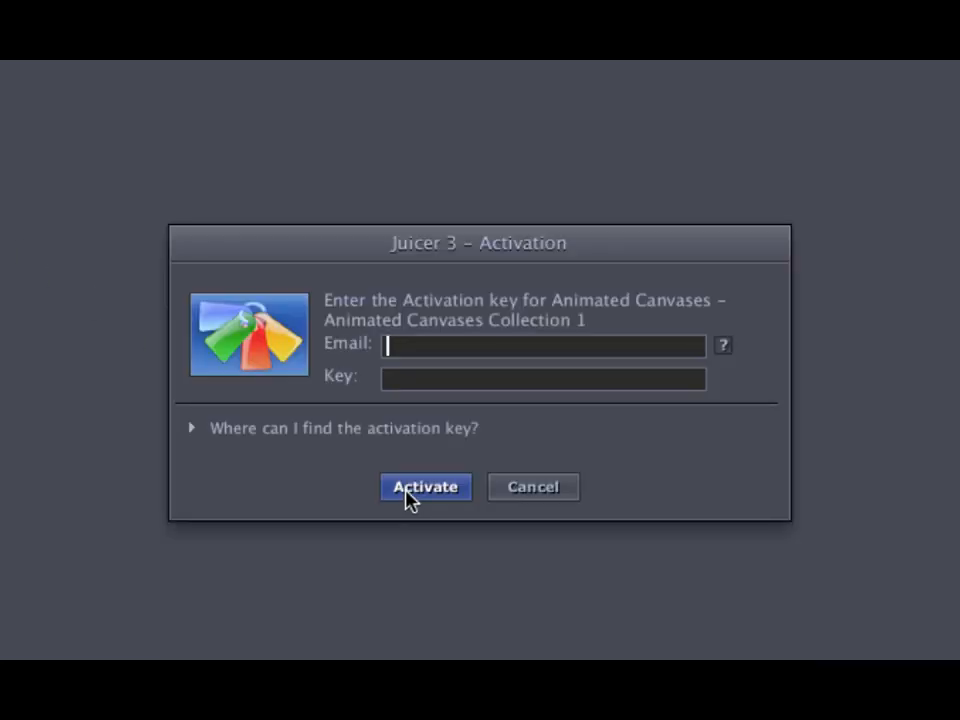
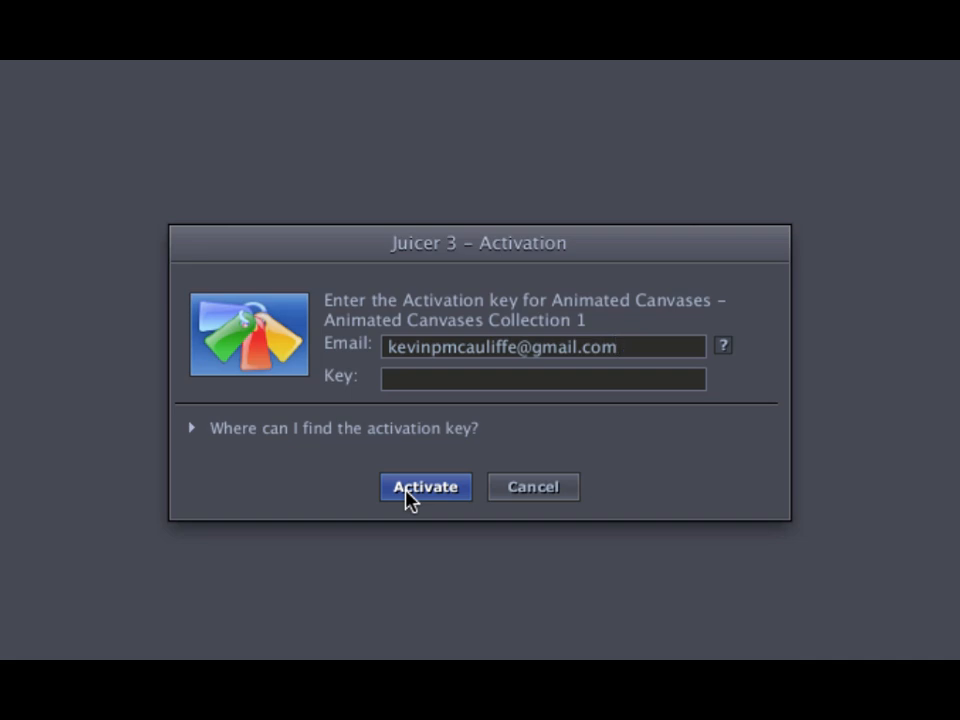
pyautogui.press('Tab')
pyautogui.click(424, 487)
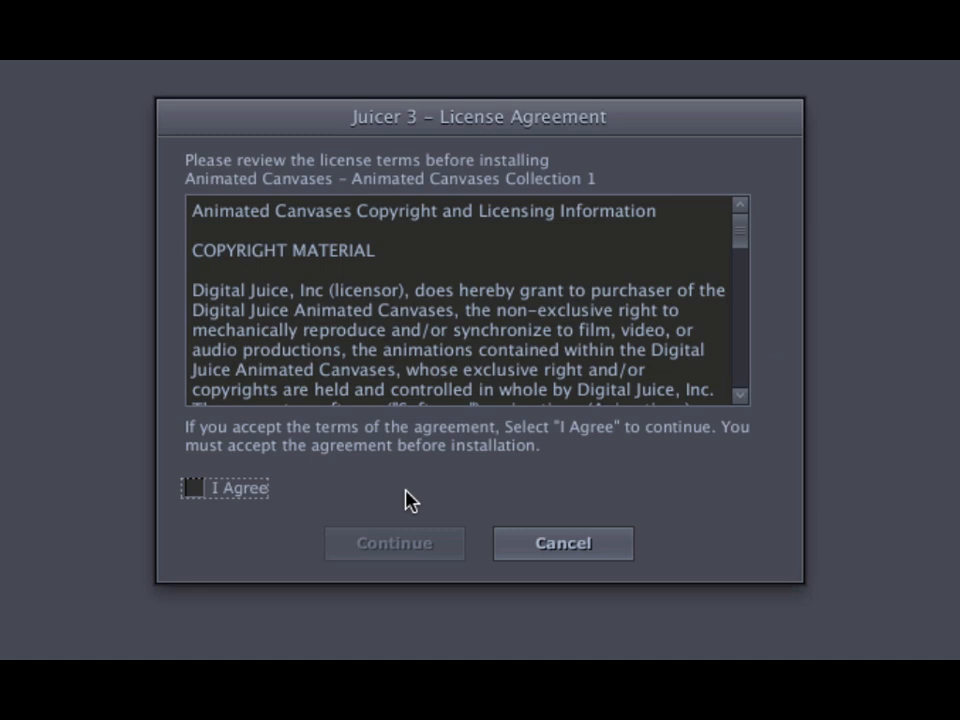
# Step: Accept the Animated Canvases license agreement and decline re-installing the collection
pyautogui.click(216, 492)
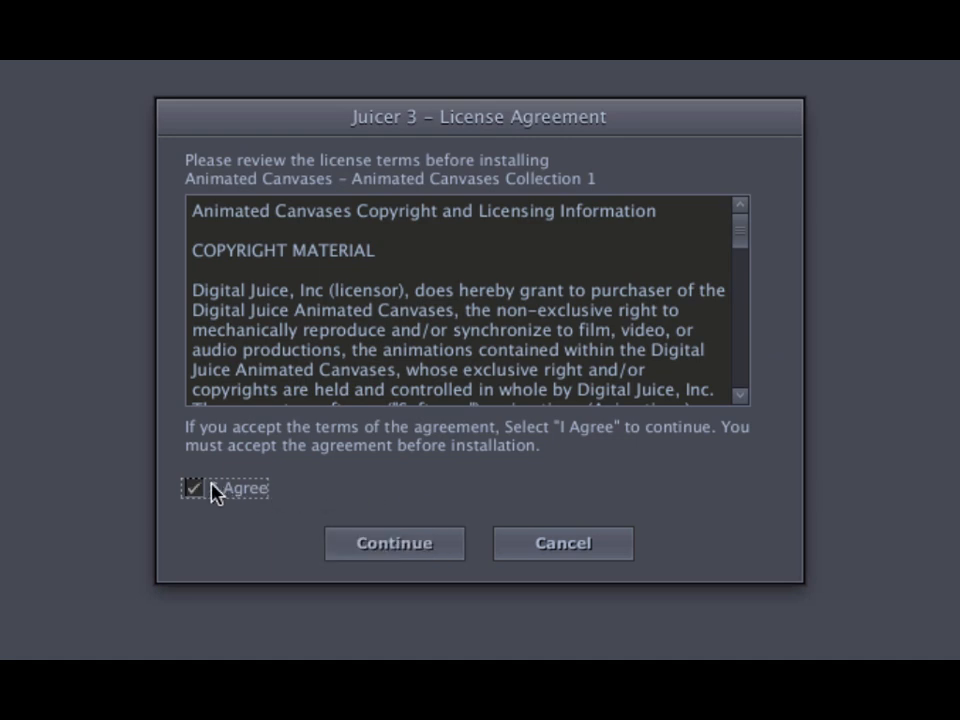
pyautogui.click(375, 552)
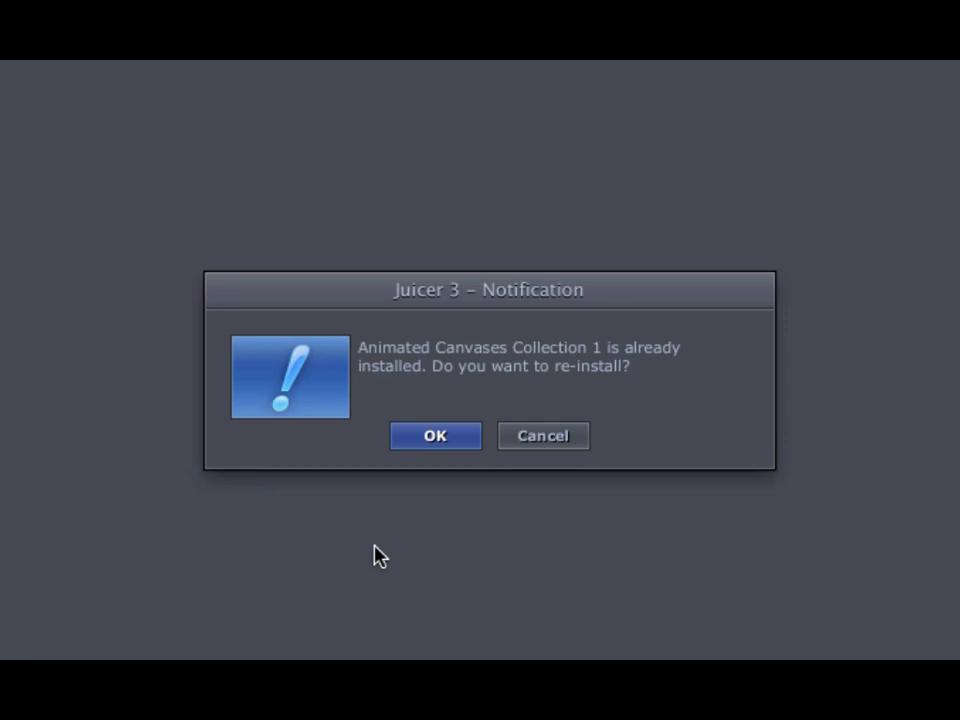
pyautogui.click(522, 444)
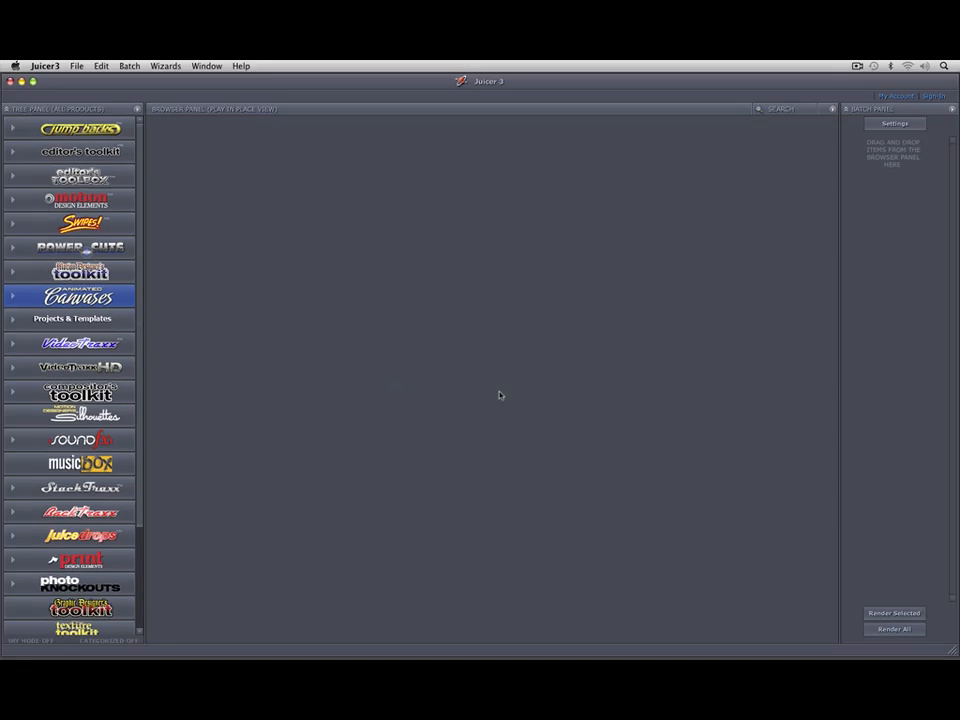
# Step: Display the clips of Animated Canvases Collection 1 and preview Alien Beam_HD in place
pyautogui.click(27, 297)
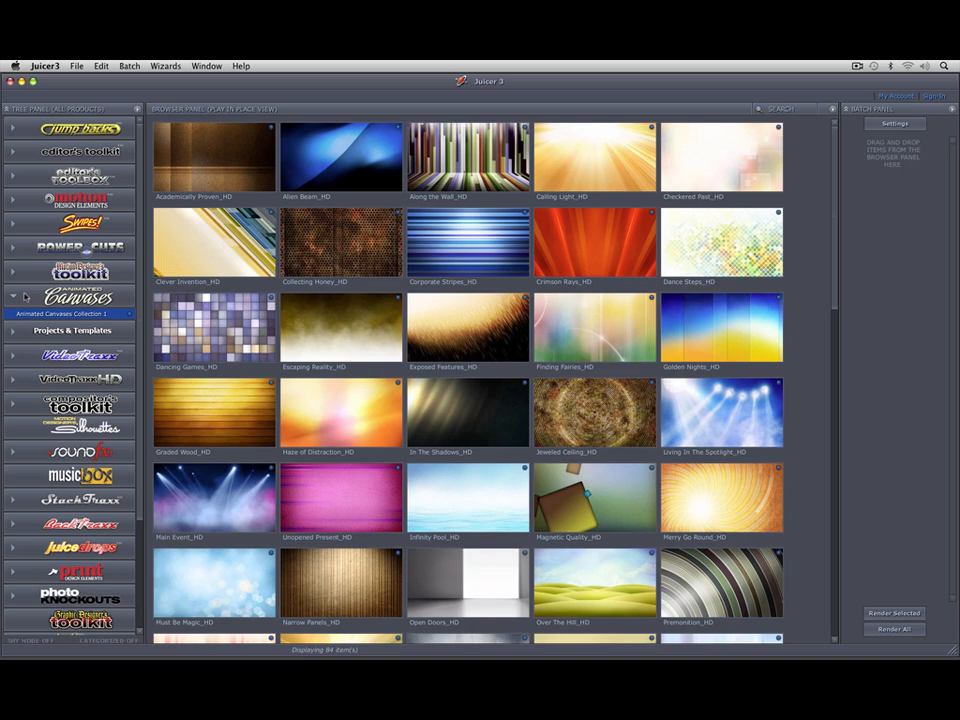
pyautogui.click(361, 166)
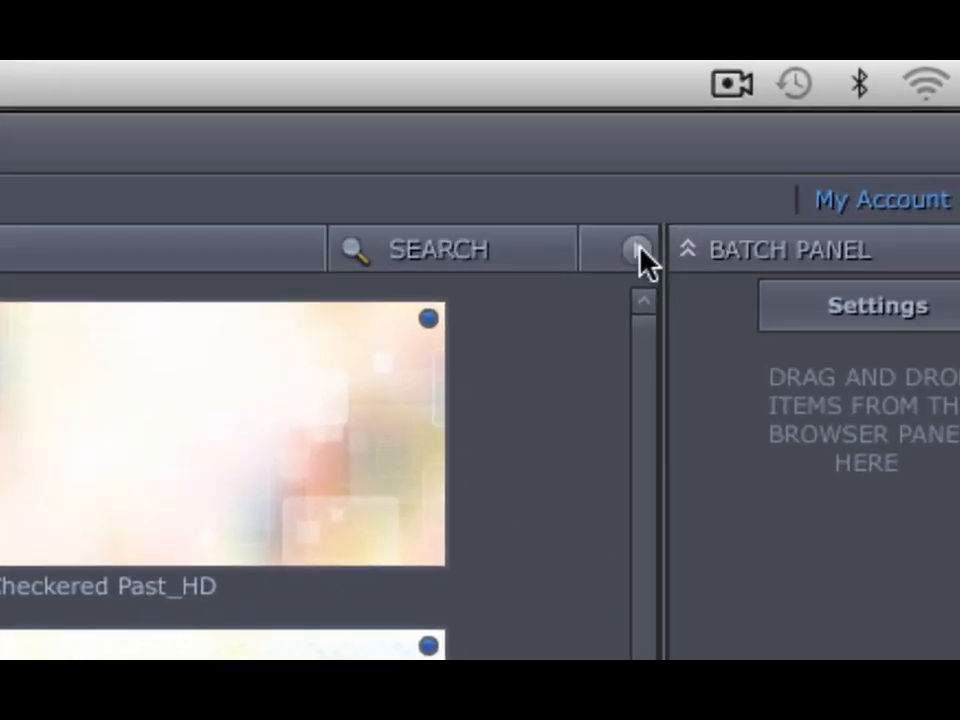
# Step: Show the clips in Detailed View, and change the browser to Thumbnail View
pyautogui.click(834, 108)
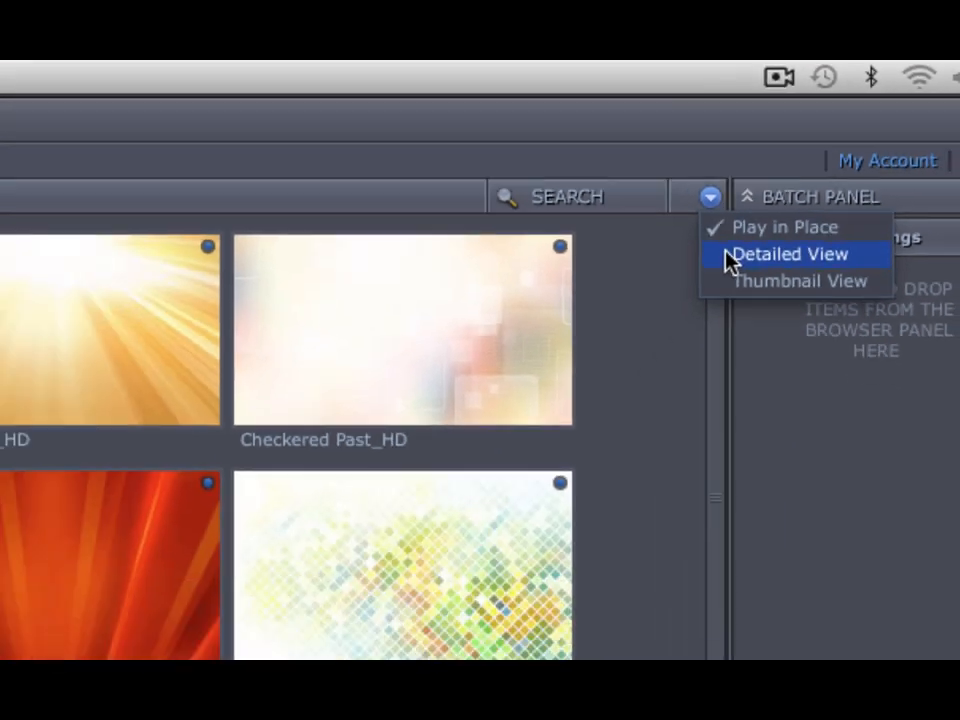
pyautogui.click(660, 330)
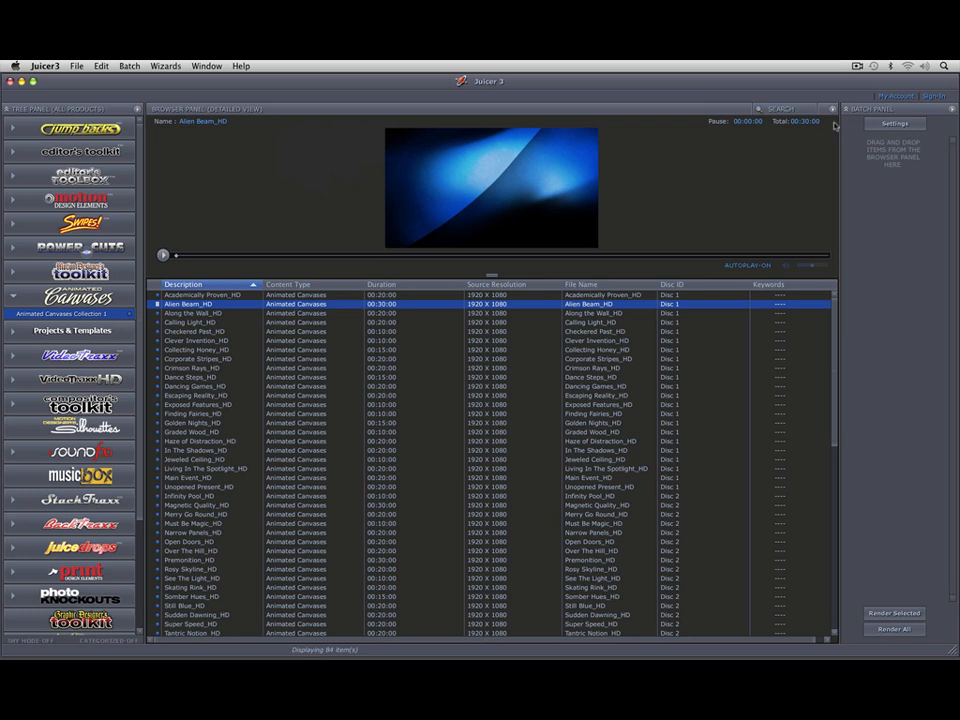
pyautogui.click(830, 109)
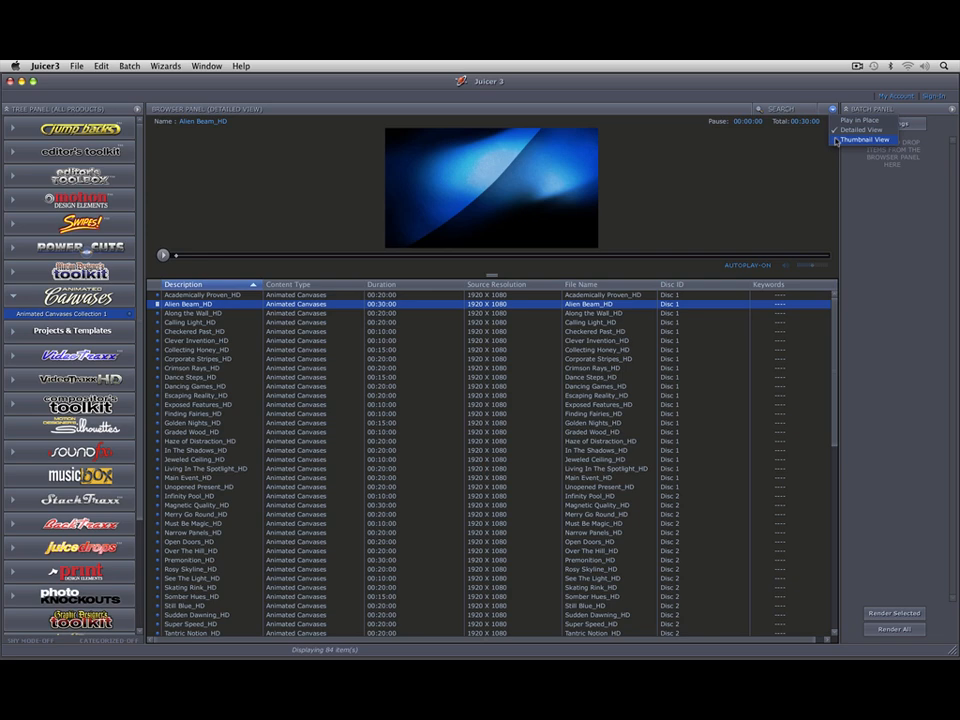
pyautogui.click(838, 140)
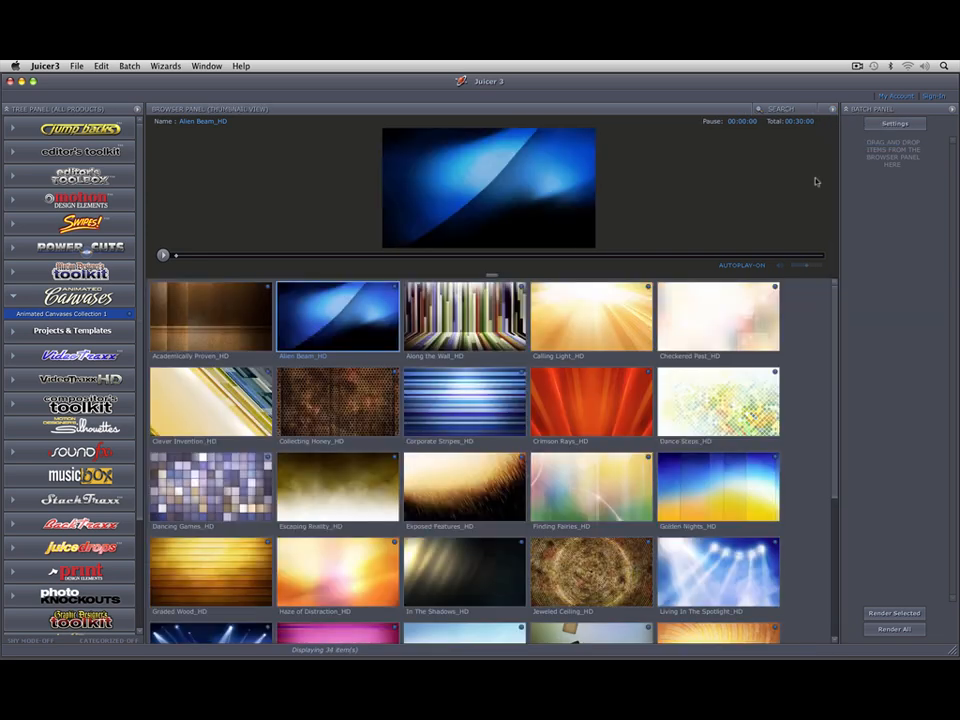
# Step: Preview the Along the Wall_HD clip and look through the collection's HD and SD clips
pyautogui.click(451, 306)
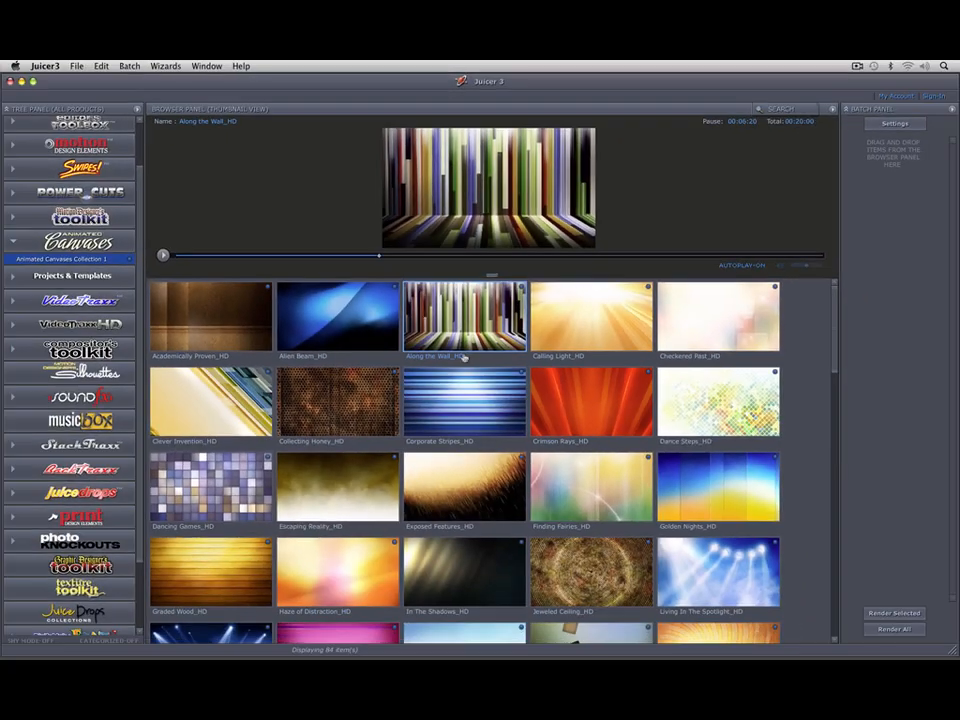
pyautogui.moveTo(835, 311); pyautogui.dragTo(832, 473)
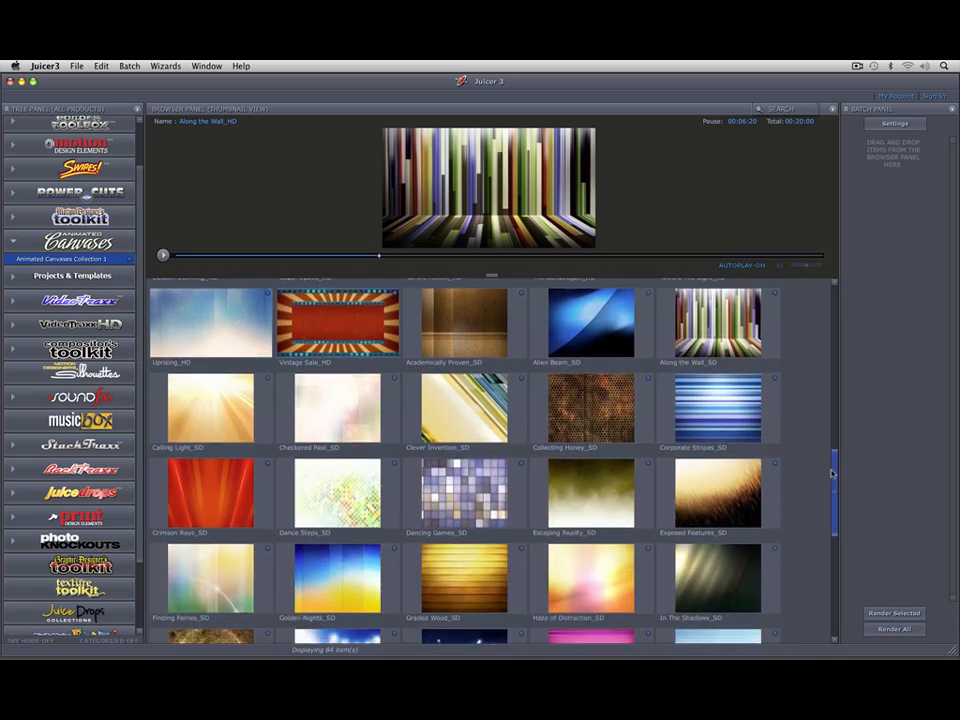
pyautogui.moveTo(831, 473); pyautogui.dragTo(840, 300)
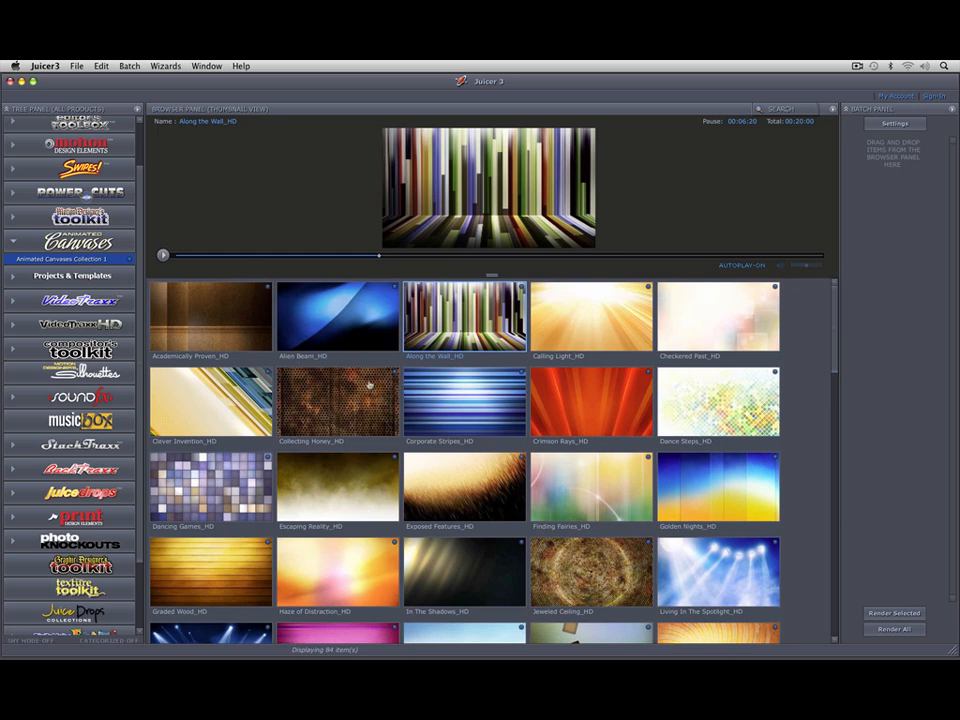
# Step: Add the Alien Beam_HD clip to the render batch
pyautogui.moveTo(298, 339); pyautogui.dragTo(852, 221)
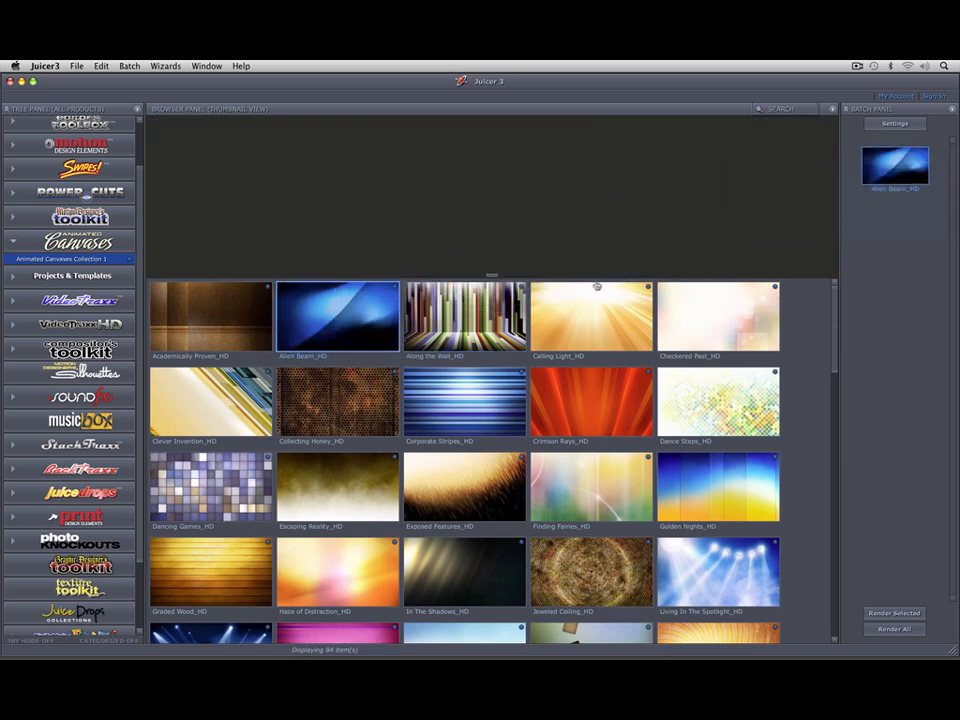
pyautogui.rightClick(367, 316)
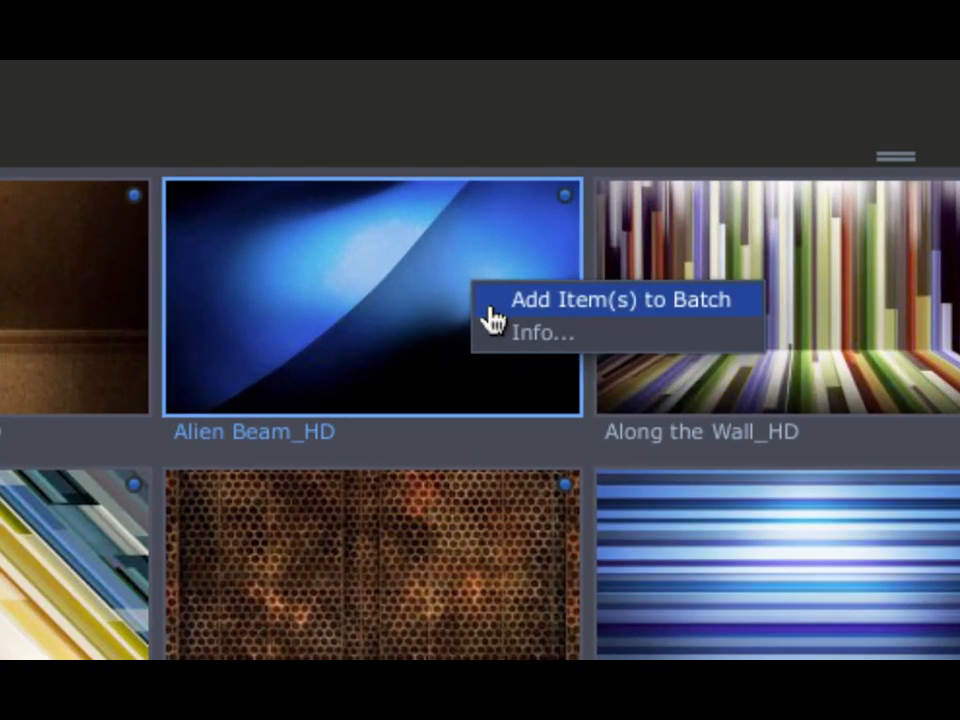
pyautogui.click(492, 308)
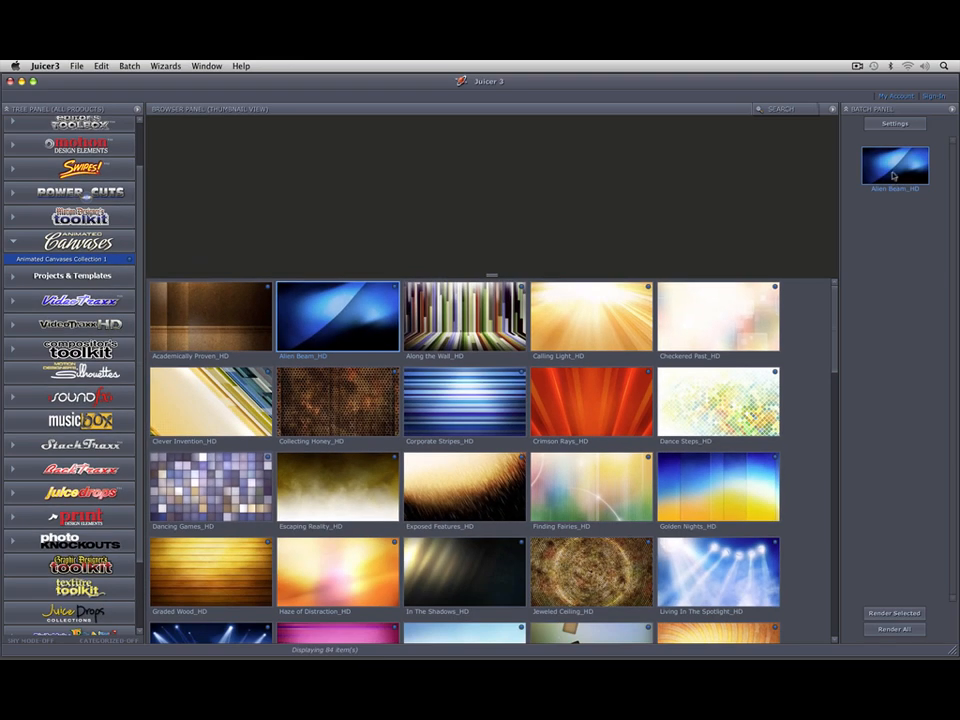
# Step: Open the render settings for Alien Beam_HD and load the saved 1080 23.98 psf settings
pyautogui.click(895, 124)
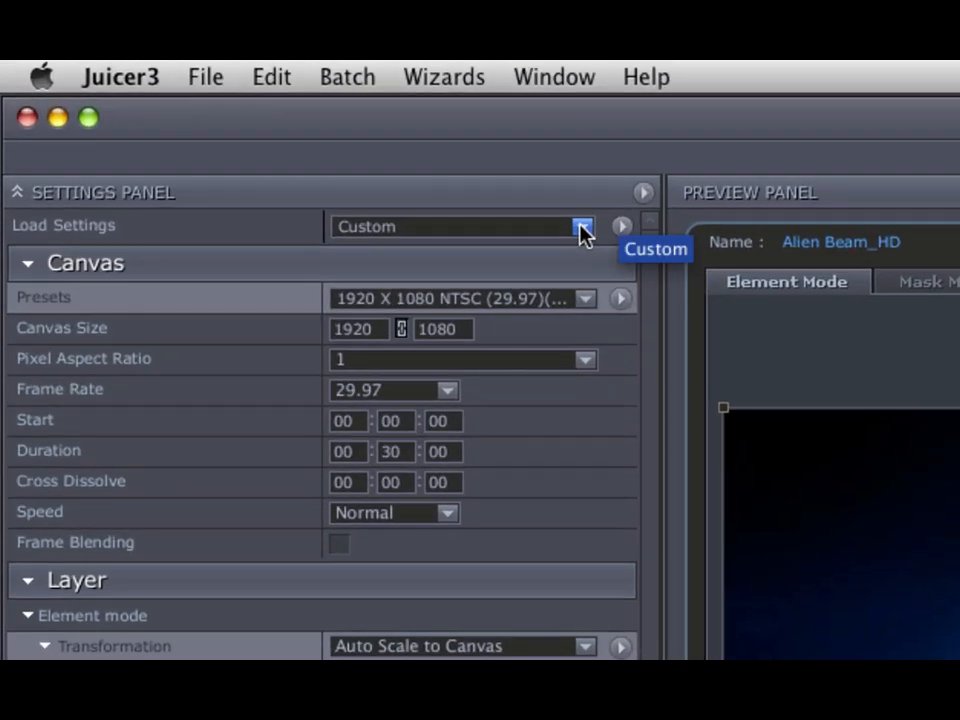
pyautogui.click(583, 229)
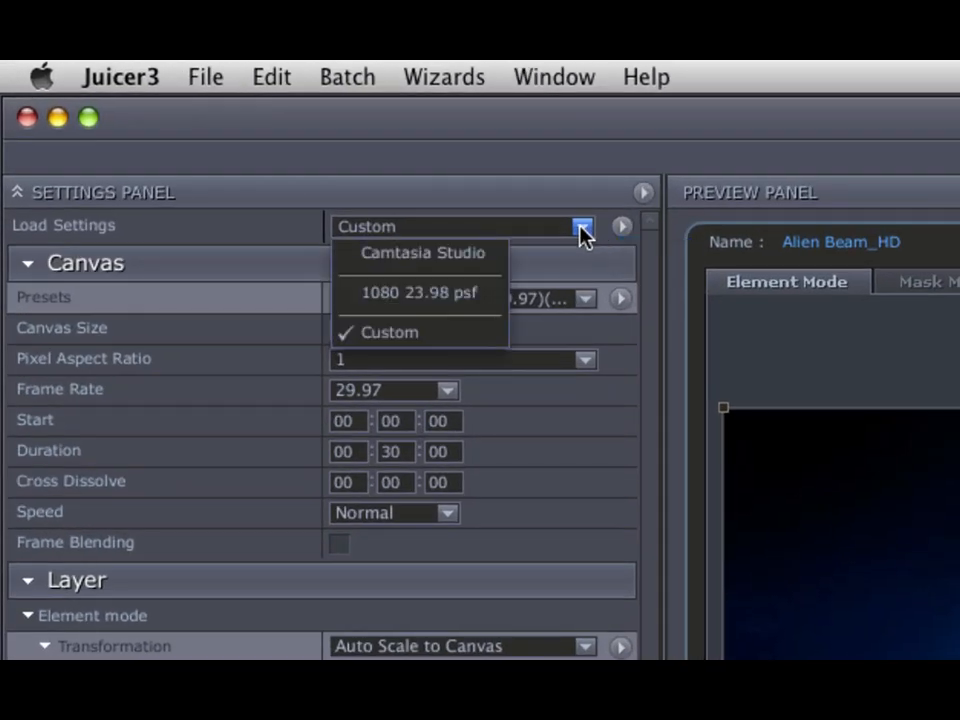
pyautogui.click(489, 293)
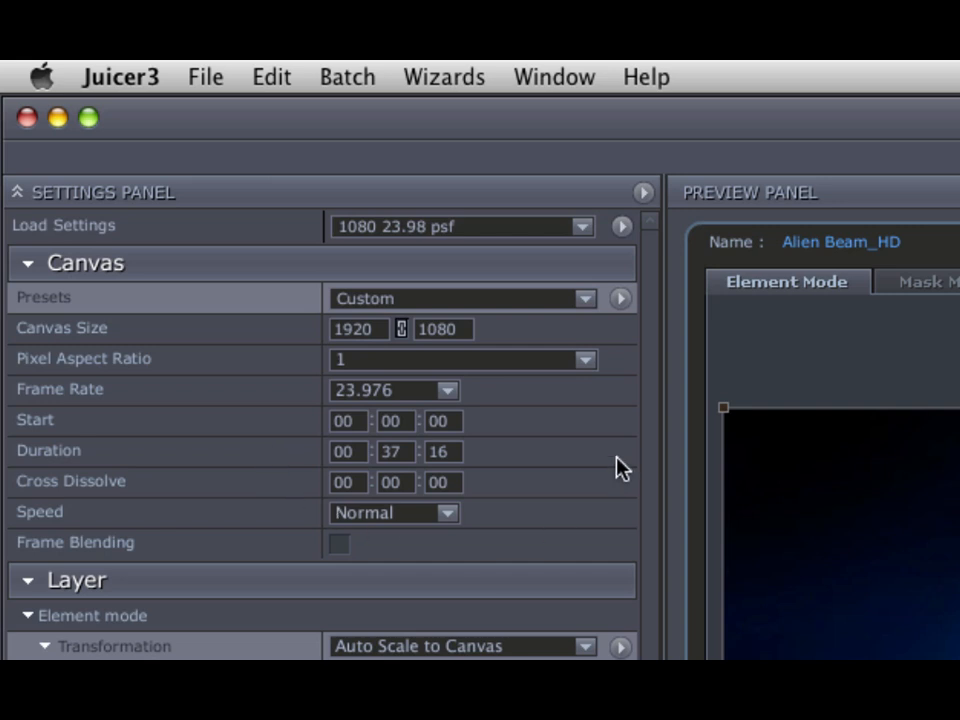
# Step: Look at the available playback speed options for the canvas without choosing a different one
pyautogui.click(449, 514)
pyautogui.click(449, 514)
pyautogui.click(449, 514)
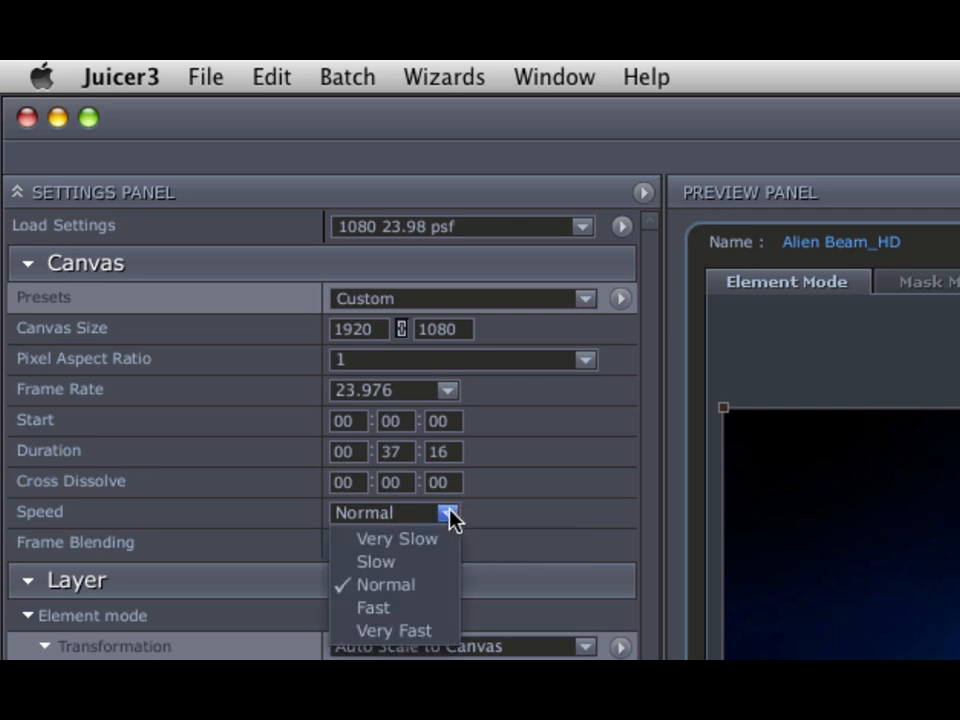
pyautogui.click(561, 510)
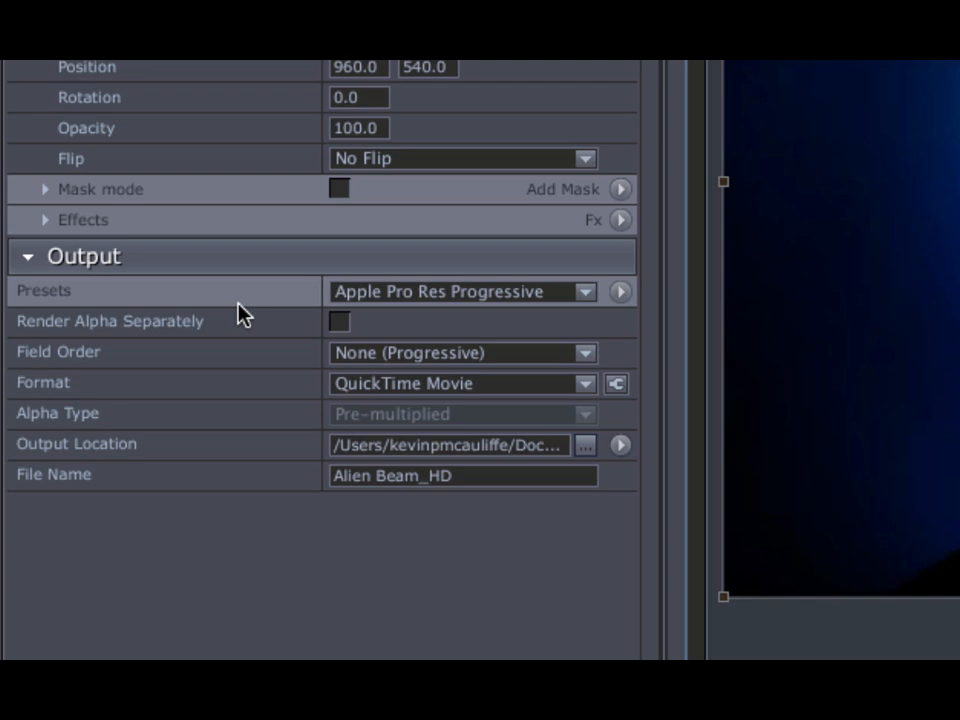
# Step: Check the output's field order and QuickTime compression type choices, keeping None (Progressive) and Apple ProRes 422
pyautogui.click(415, 353)
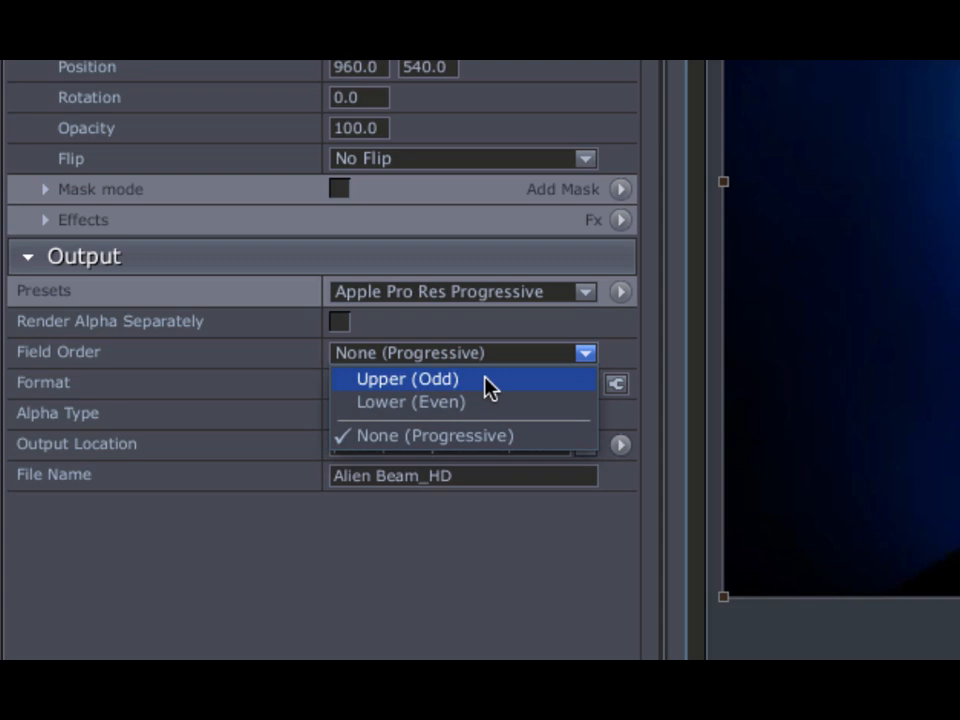
pyautogui.click(472, 446)
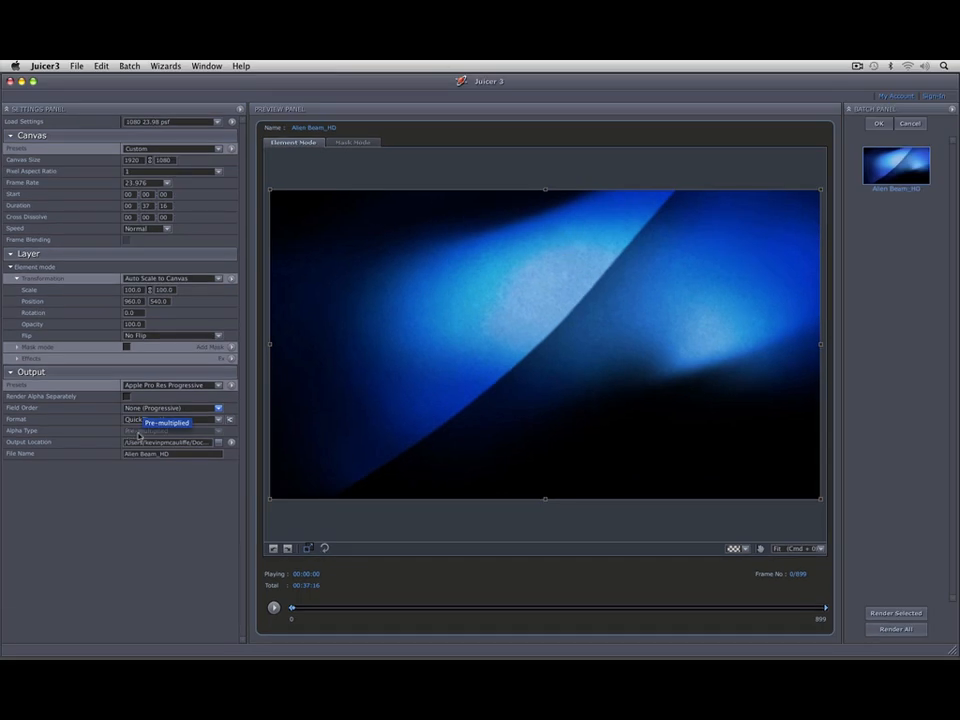
pyautogui.click(230, 421)
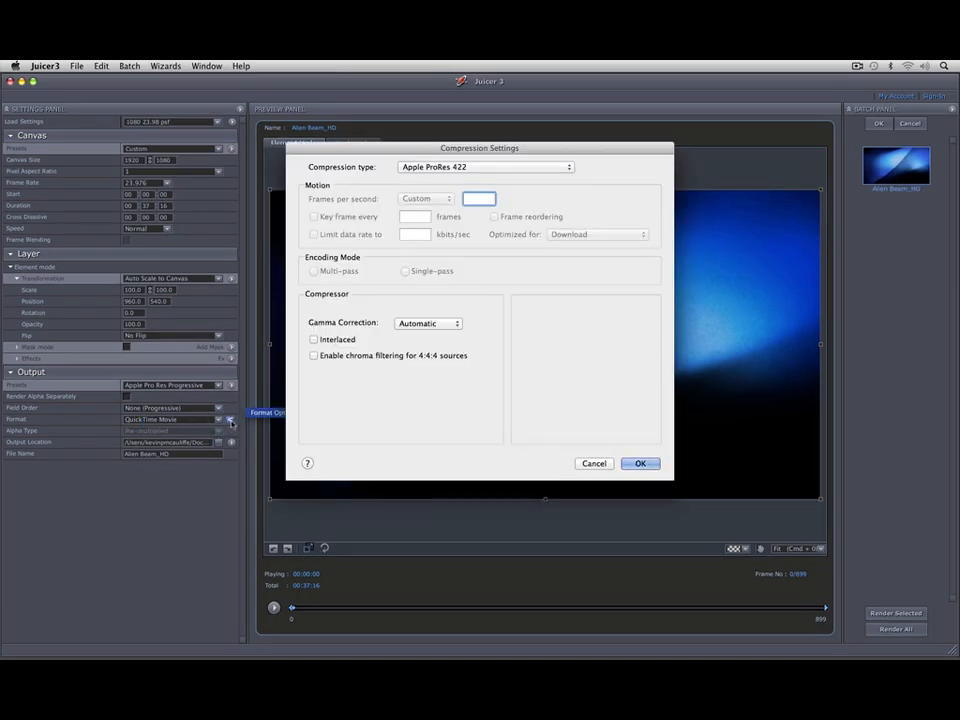
pyautogui.click(565, 166)
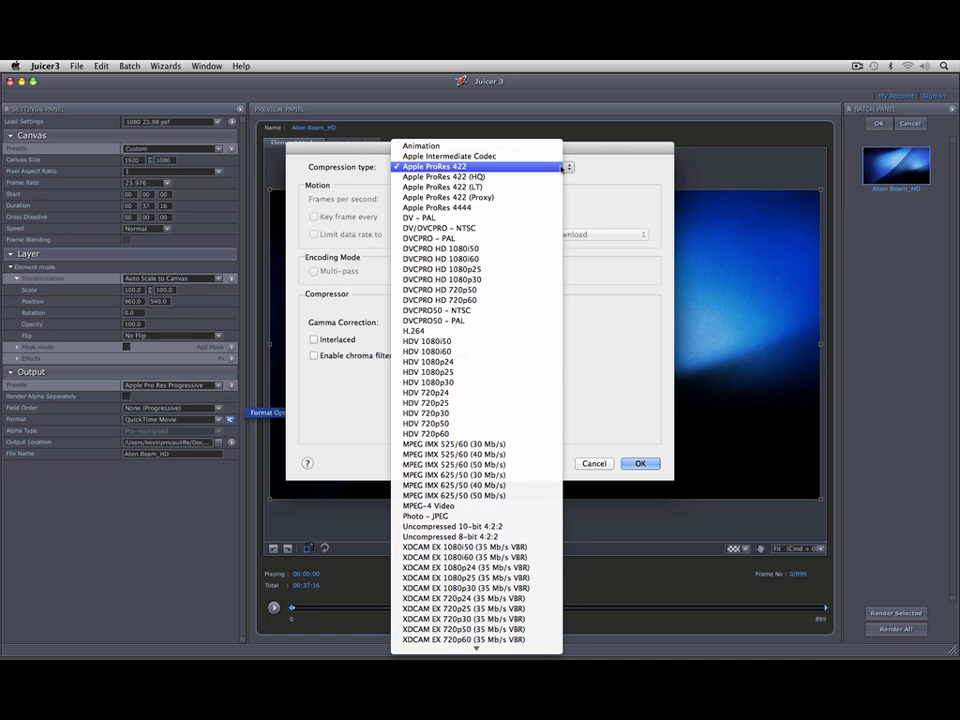
pyautogui.click(511, 167)
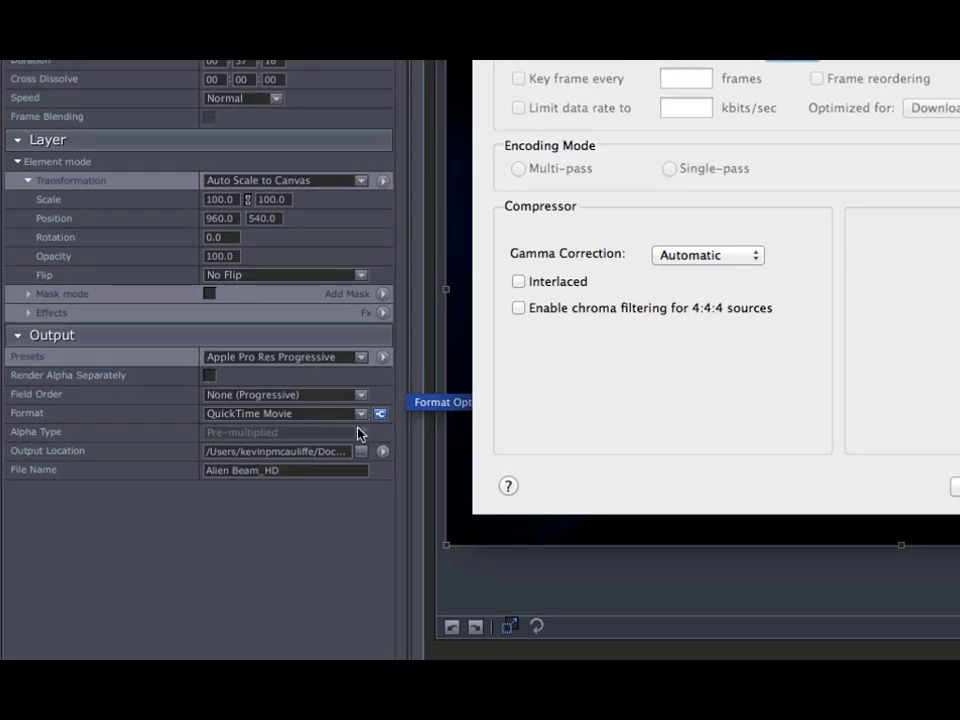
# Step: Look at the compressor's interlaced field order choices, turn Interlaced back off and leave the compression settings
pyautogui.click(561, 284)
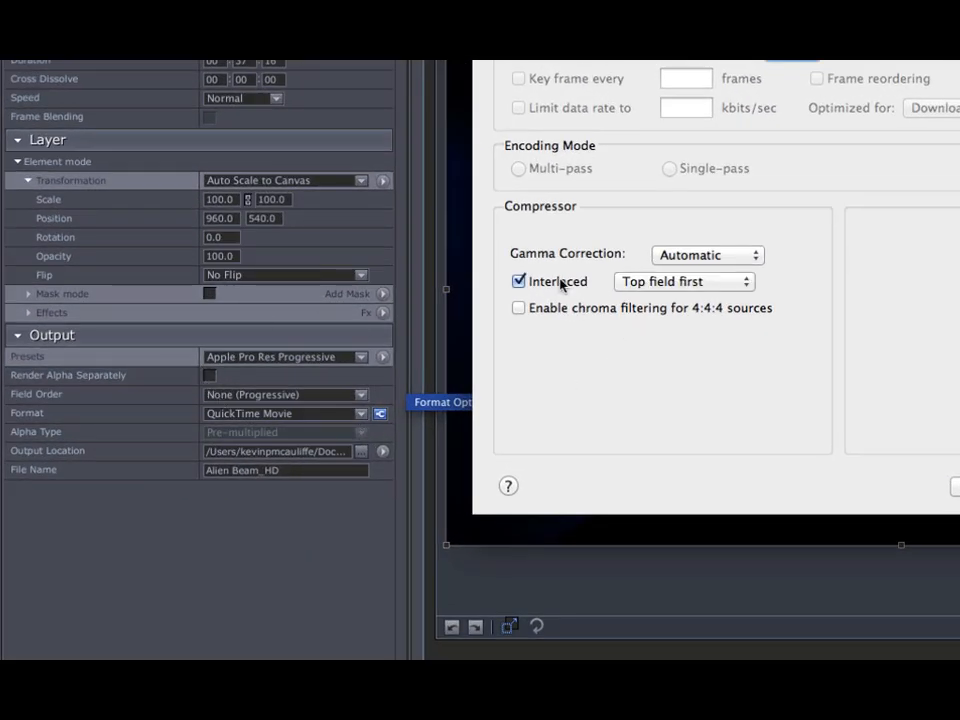
pyautogui.click(680, 282)
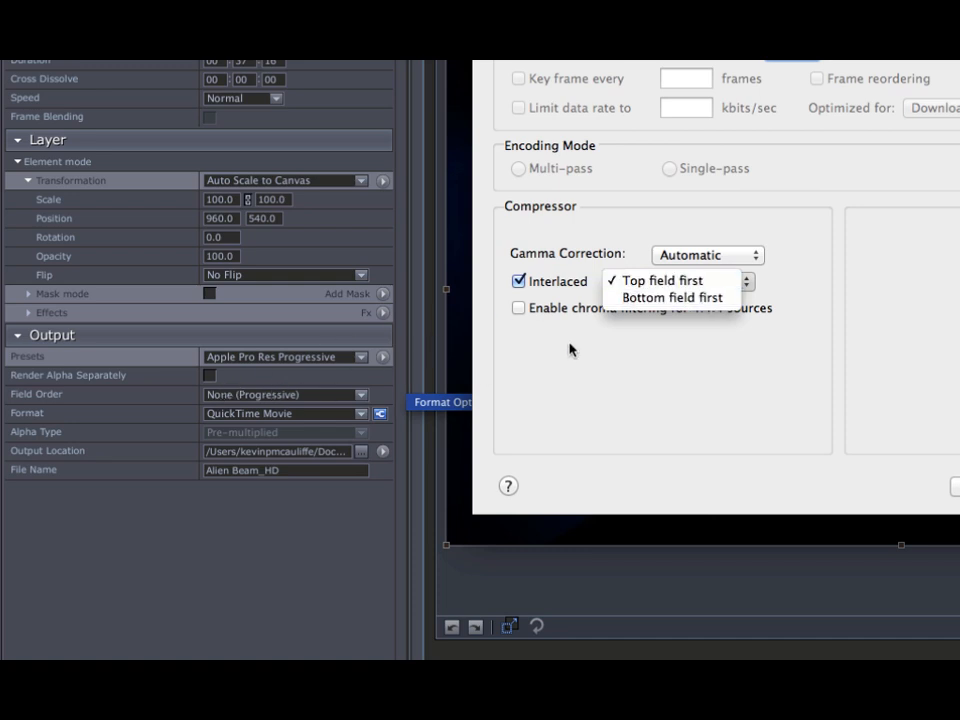
pyautogui.click(557, 305)
pyautogui.click(551, 283)
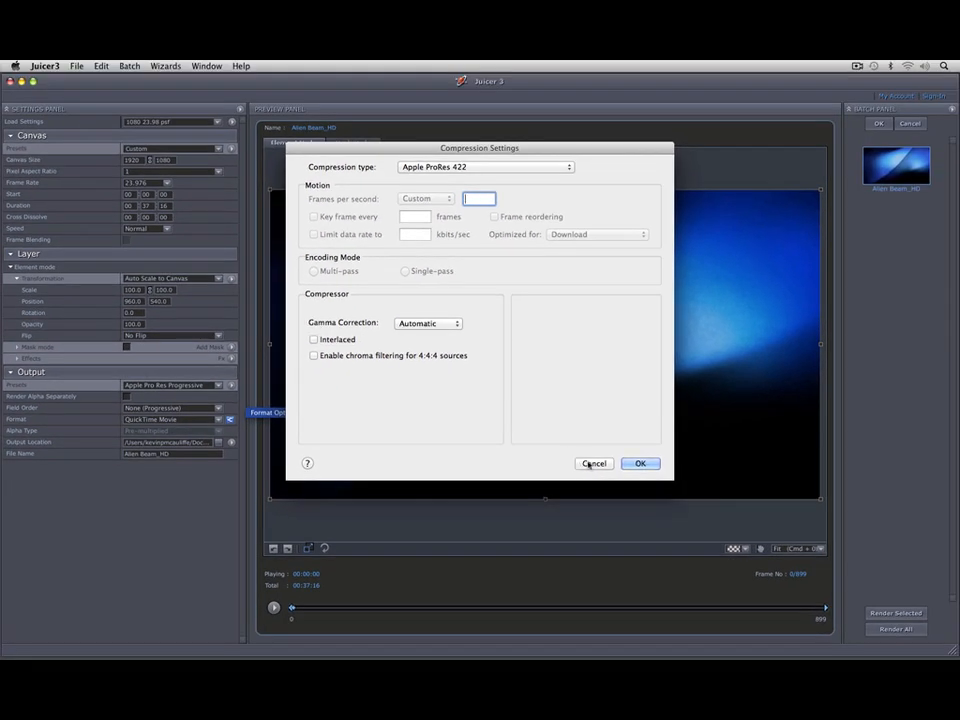
pyautogui.click(593, 462)
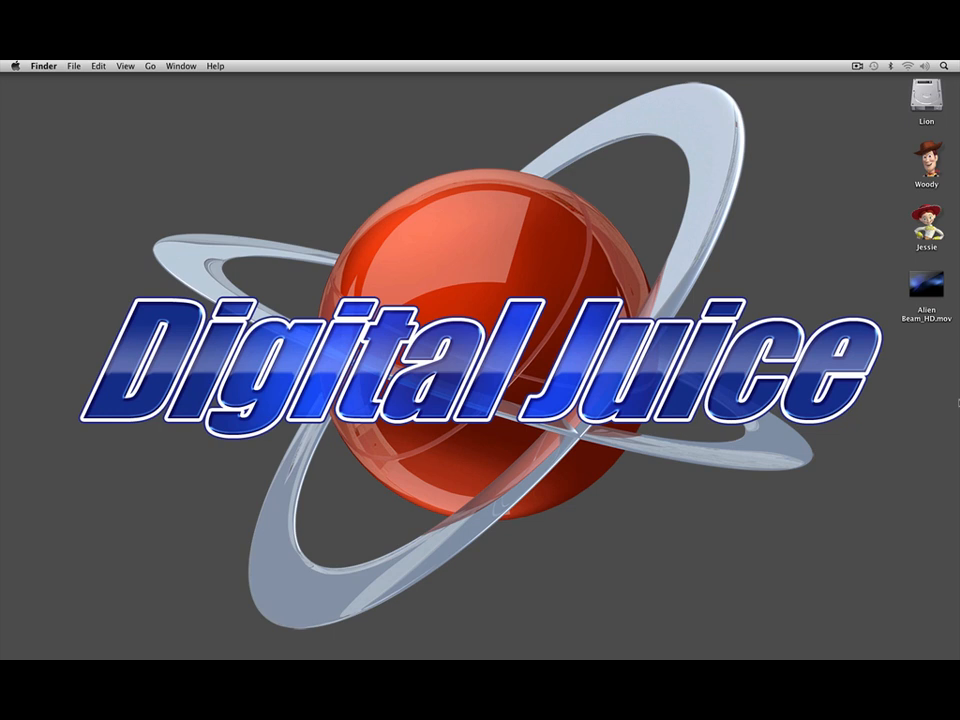
# Step: Switch to After Effects, import Alien Beam_HD.mov from the Desktop as footage and create a composition from it
pyautogui.press('super+Tab')
pyautogui.press('super+Tab')
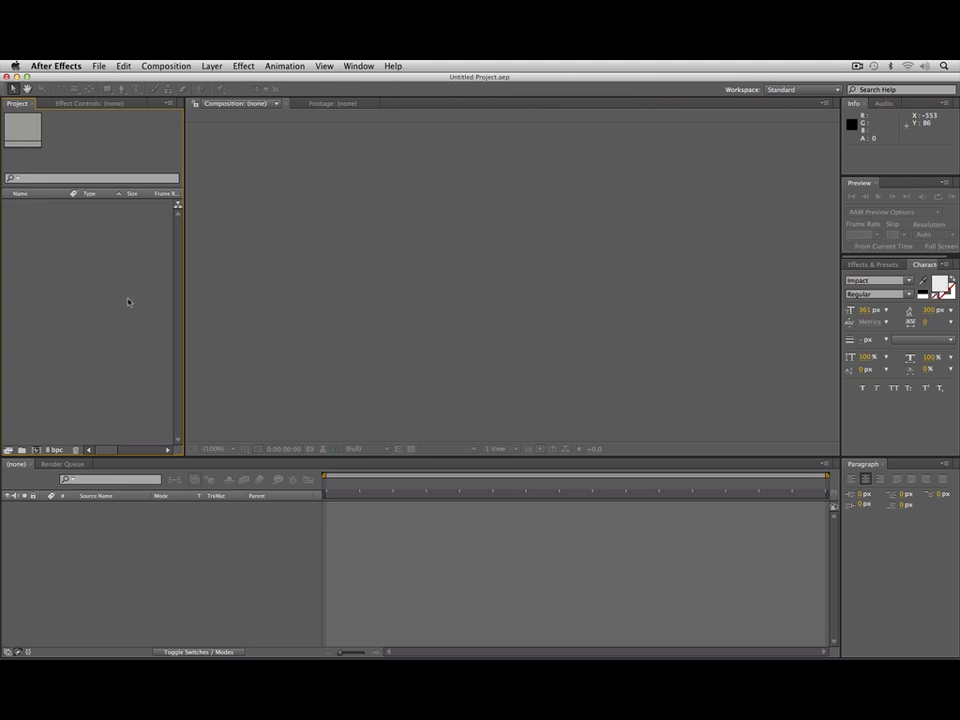
pyautogui.press('super+i')
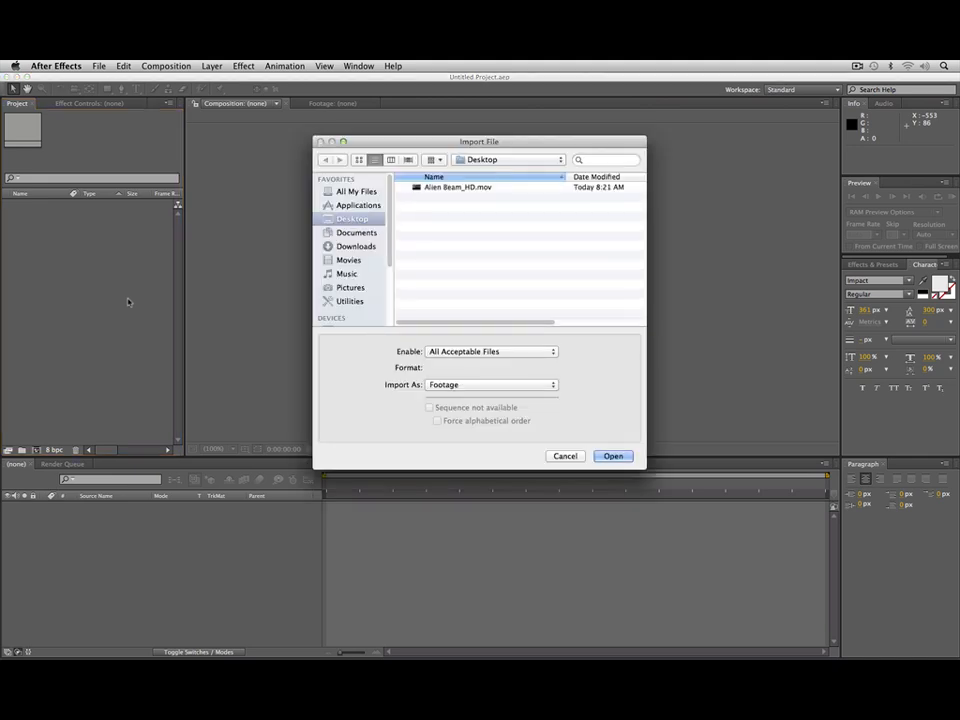
pyautogui.click(496, 189)
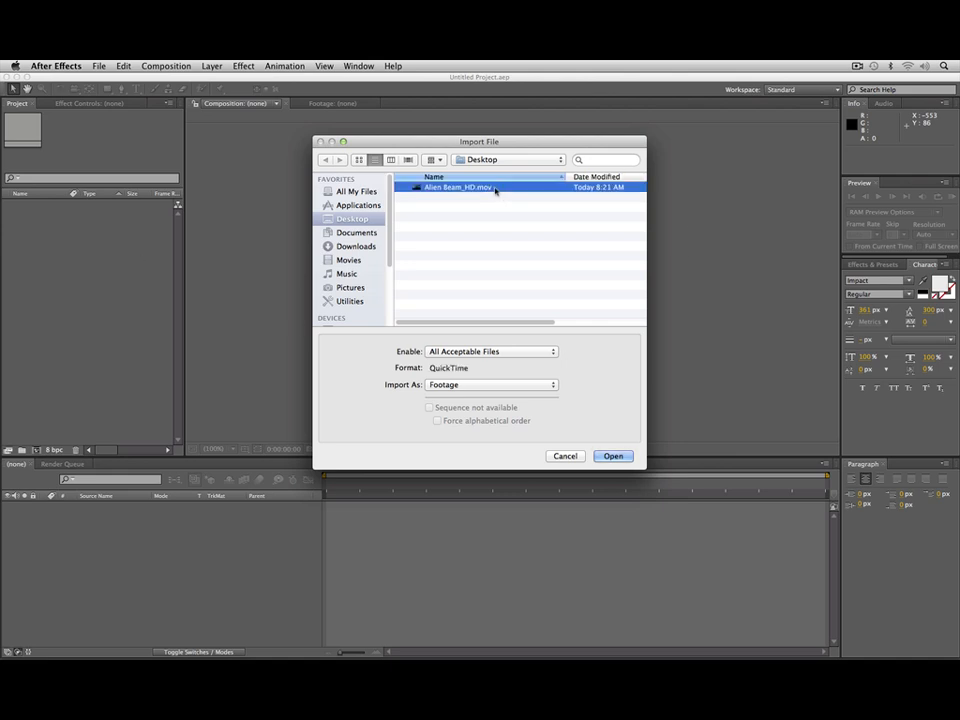
pyautogui.click(613, 455)
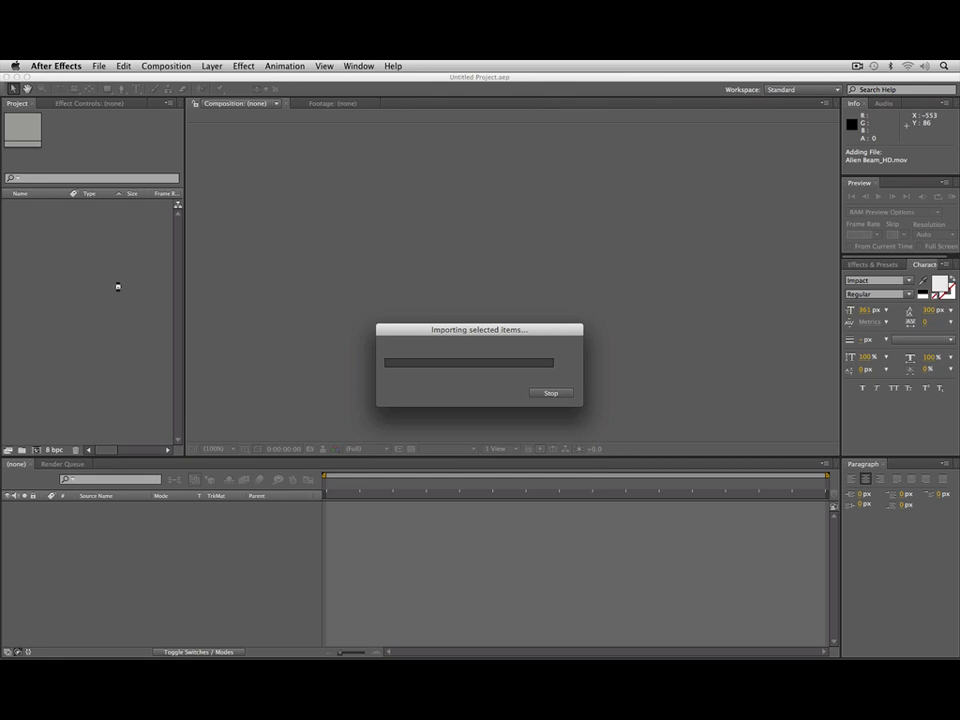
pyautogui.moveTo(40, 204); pyautogui.dragTo(38, 449)
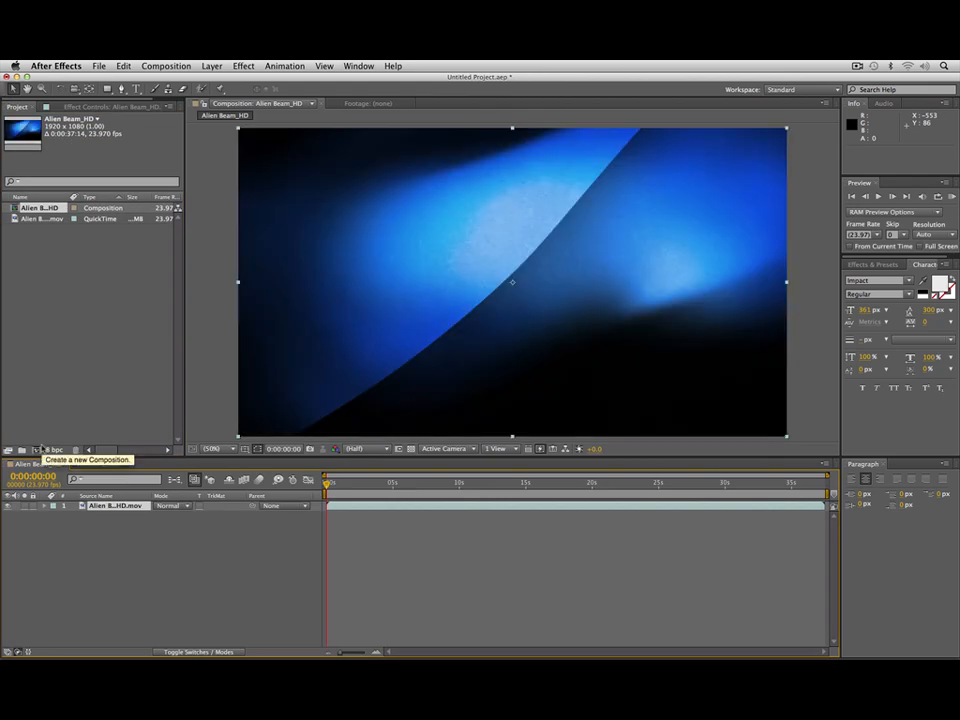
# Step: Add a two-line text layer reading DIGITAL JUICE and move it to about the centre of the frame
pyautogui.click(136, 88)
pyautogui.click(381, 259)
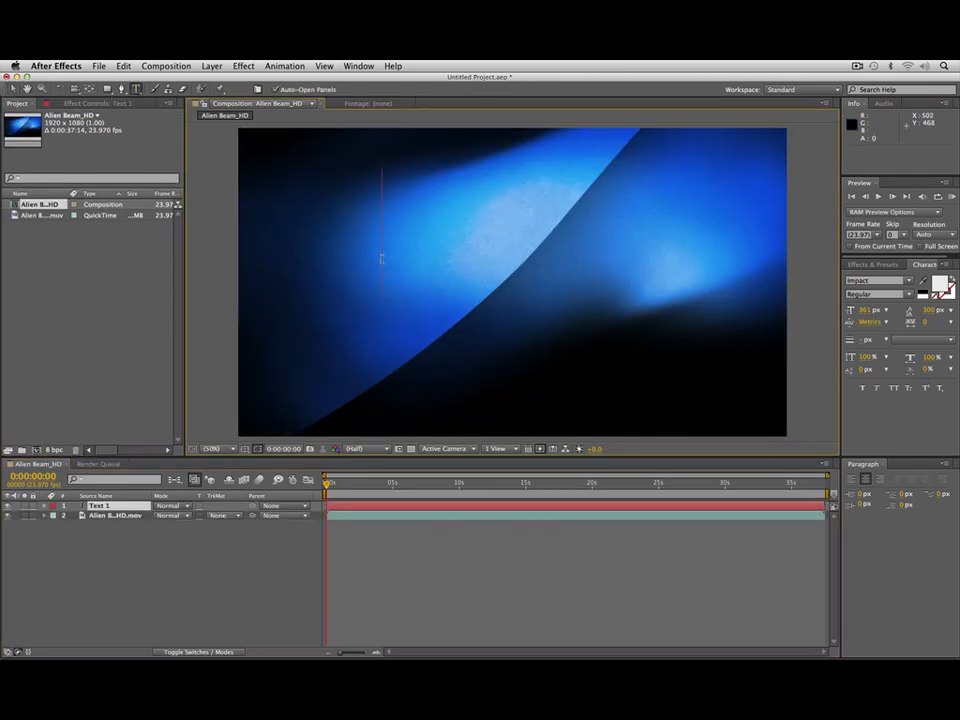
pyautogui.write('DIGITAL')
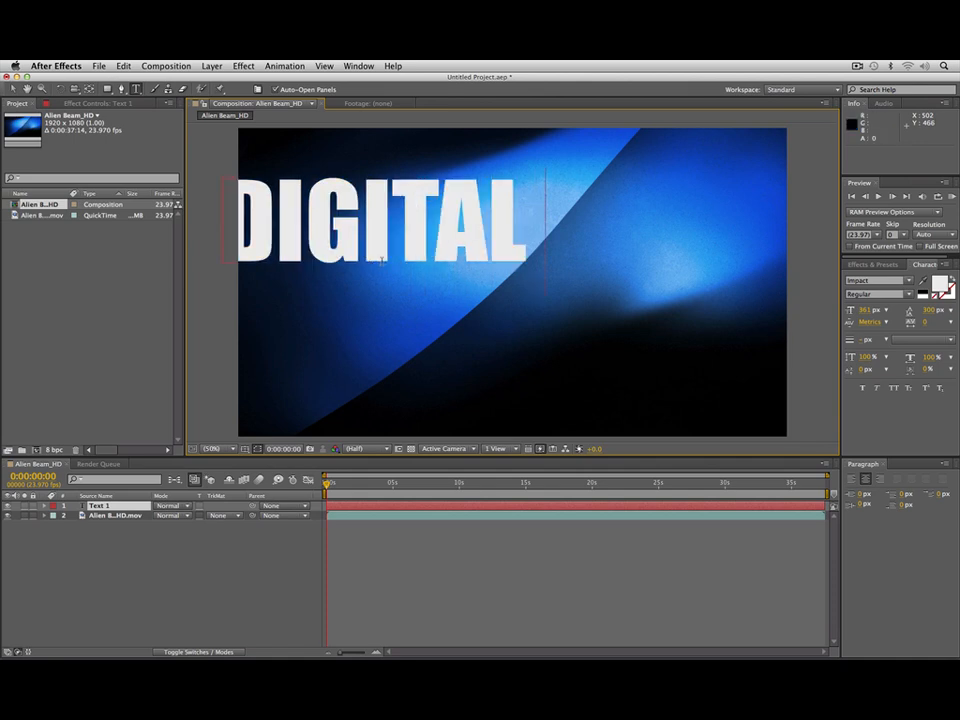
pyautogui.press('Return')
pyautogui.write('J')
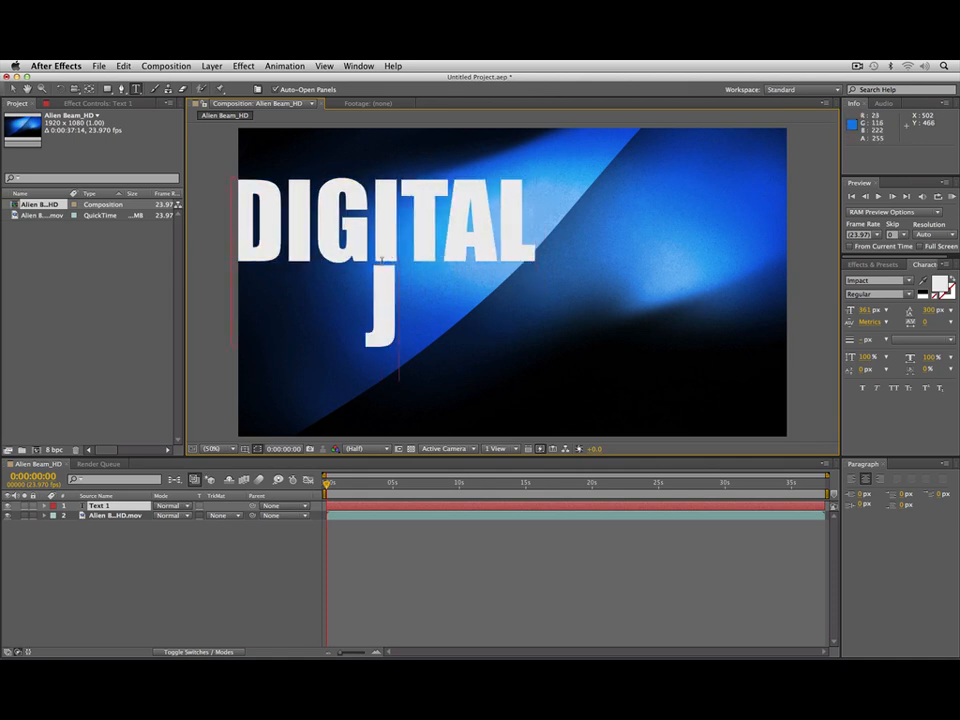
pyautogui.write('UICE')
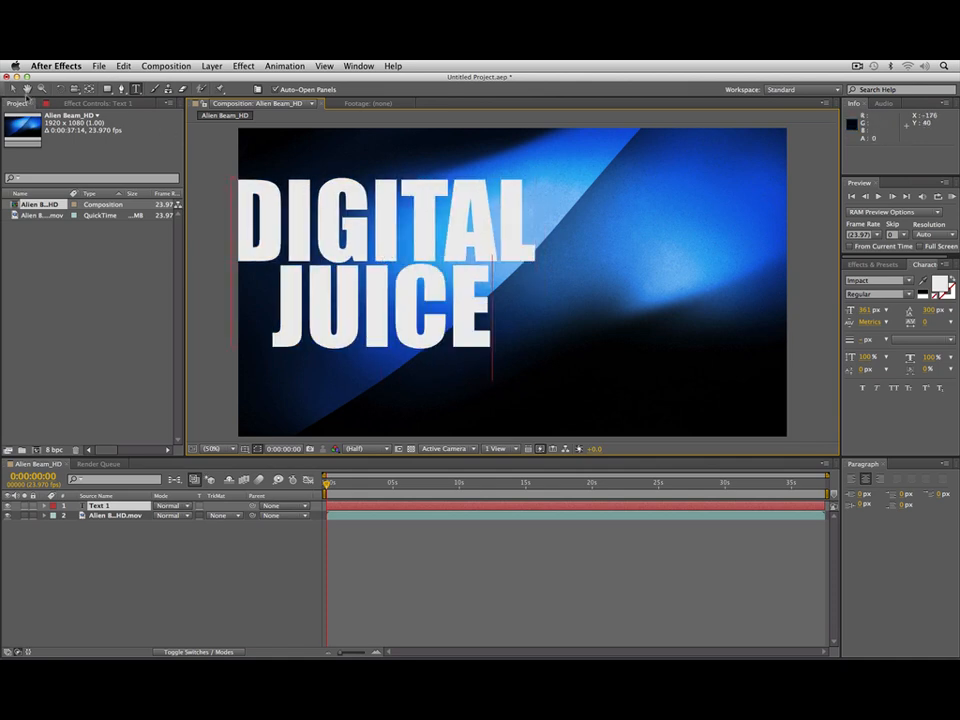
pyautogui.click(12, 89)
pyautogui.moveTo(381, 248); pyautogui.dragTo(508, 265)
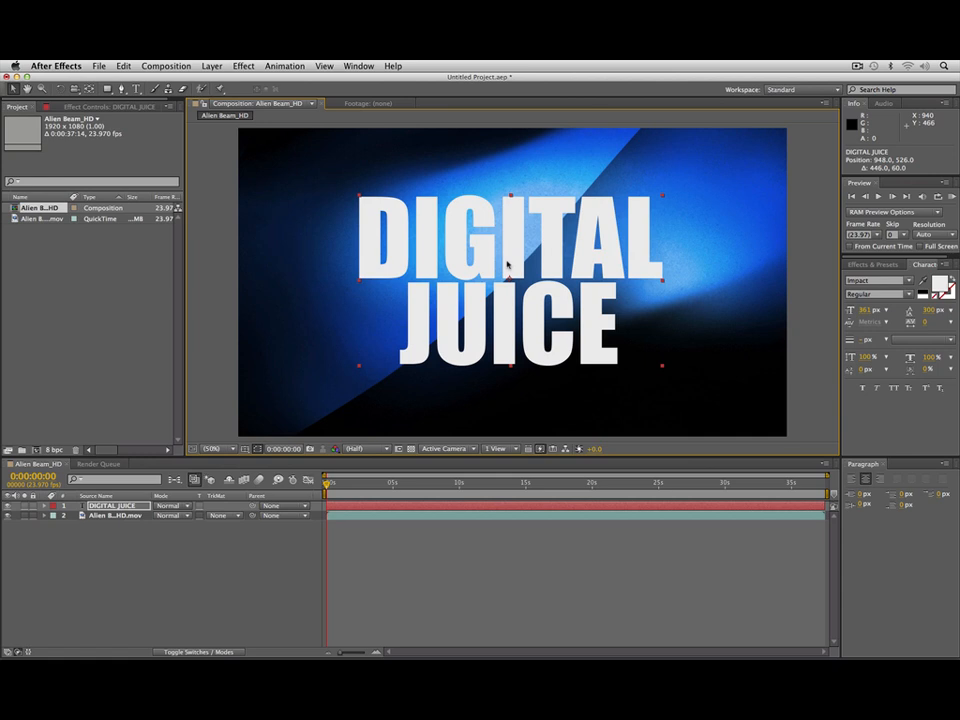
# Step: Set the DIGITAL JUICE layer's blending mode to Overlay and play a RAM preview of the composition
pyautogui.click(179, 509)
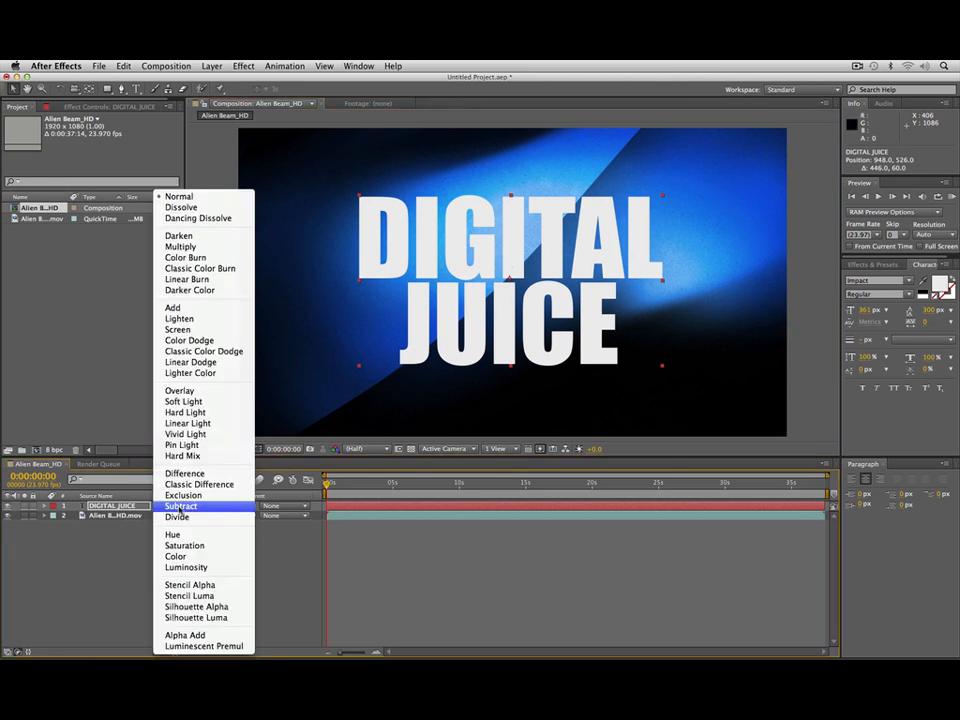
pyautogui.click(213, 392)
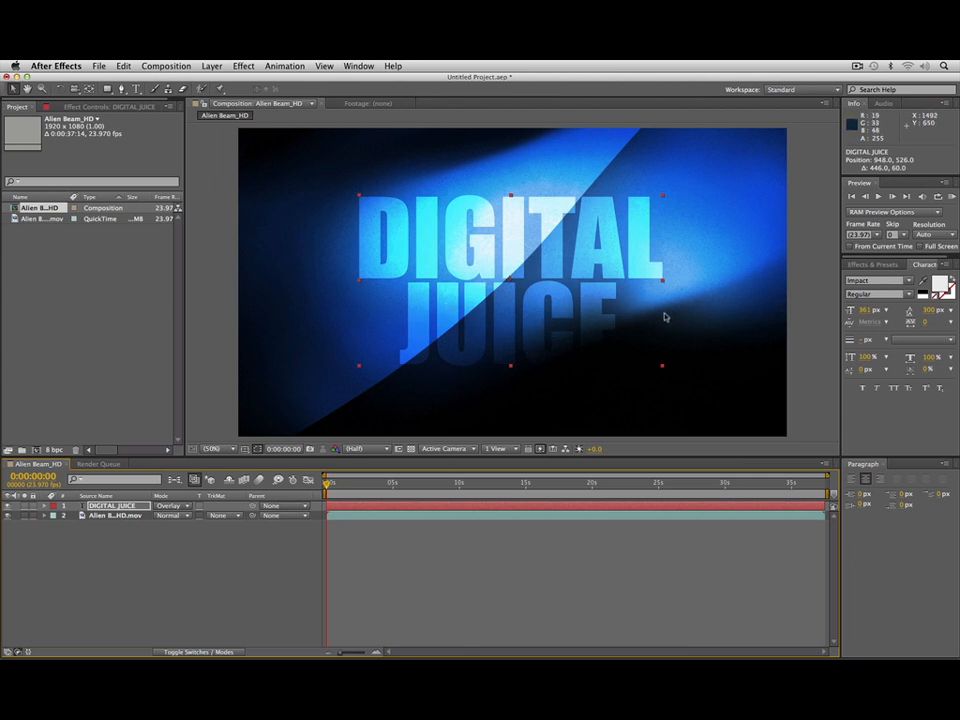
pyautogui.press('KP_0')
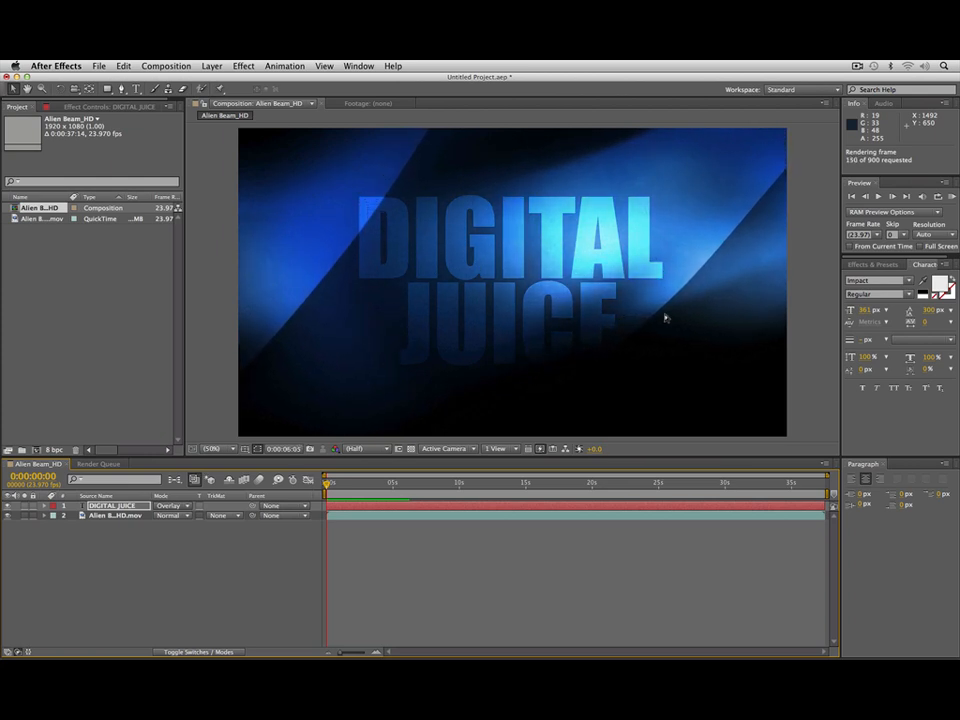
pyautogui.press('space')
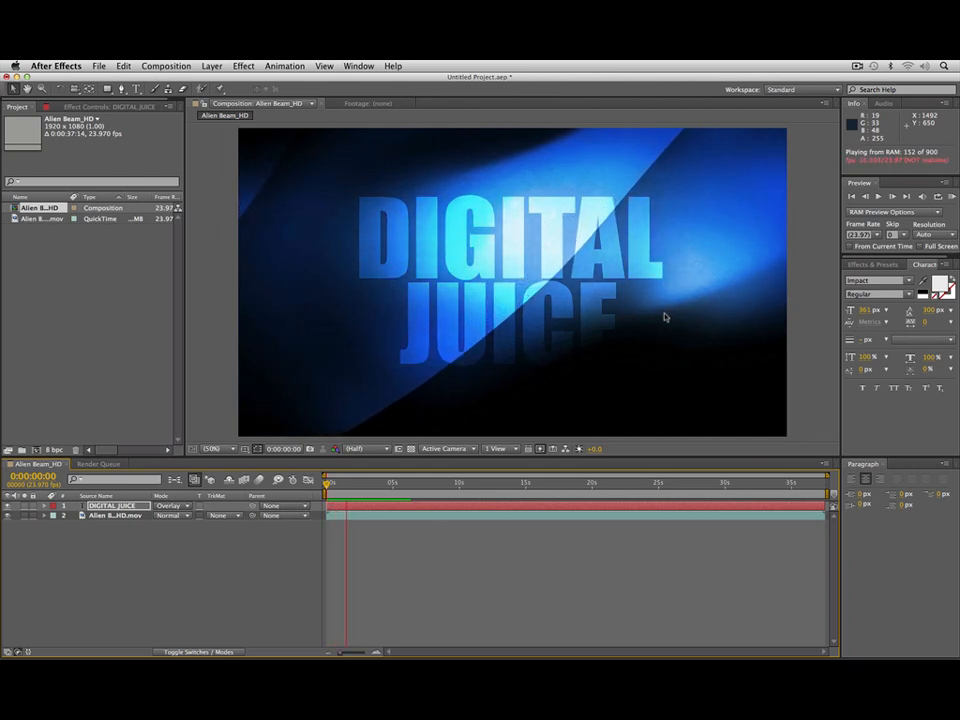
pyautogui.press('space')
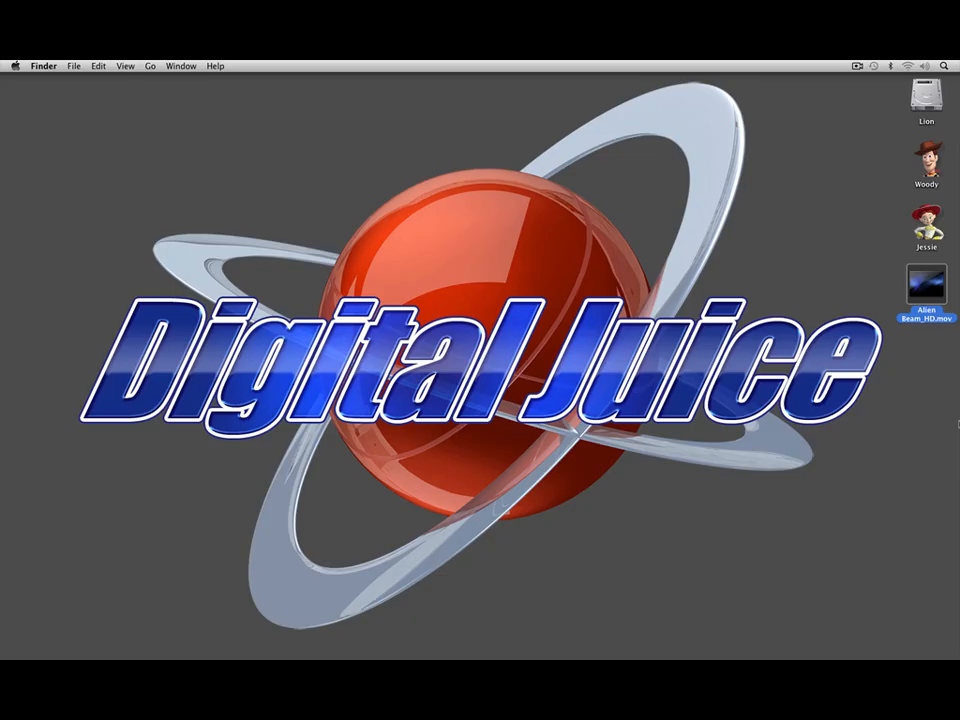
# Step: Switch to Final Cut Pro, import Alien Beam_HD.mov into New Event 11-11-01 and place the clip at the start of New Project 1
pyautogui.press('super+Tab')
pyautogui.press('super+Tab')
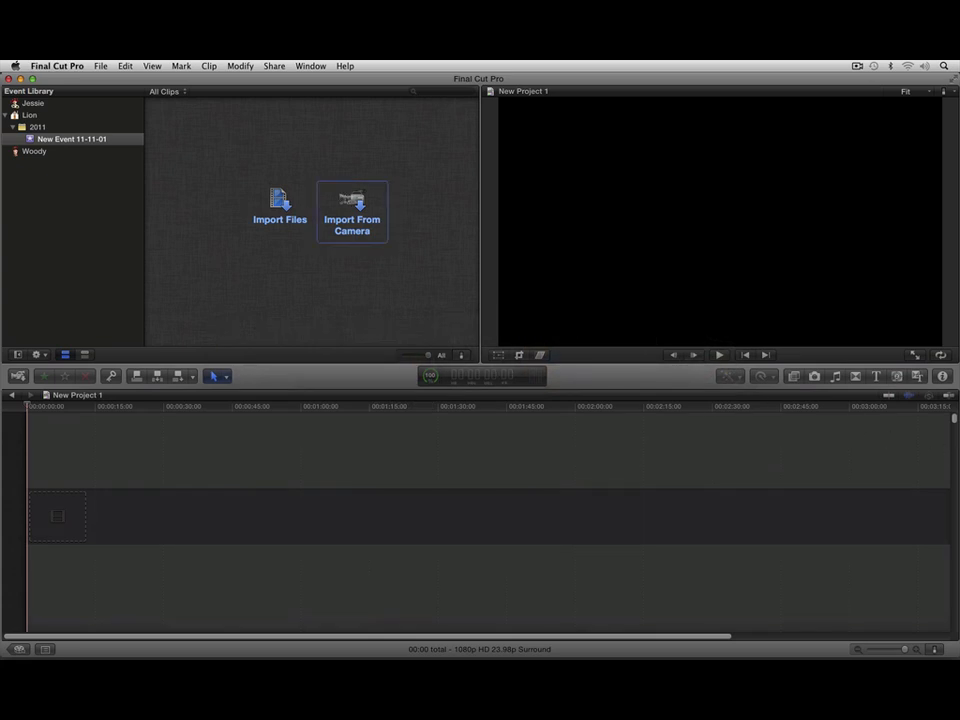
pyautogui.click(285, 205)
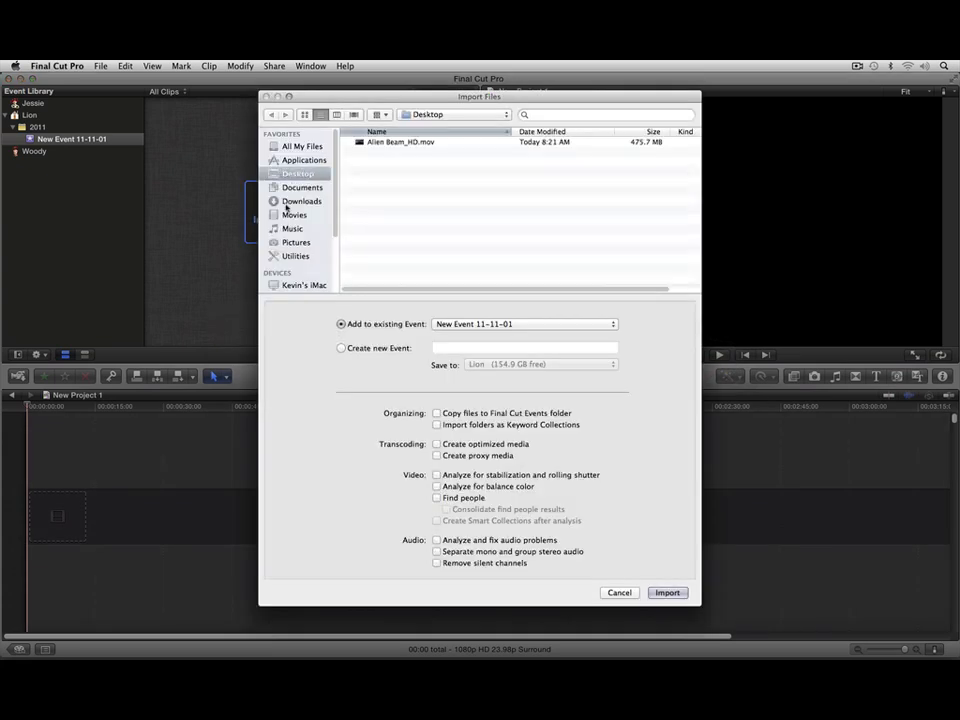
pyautogui.click(399, 143)
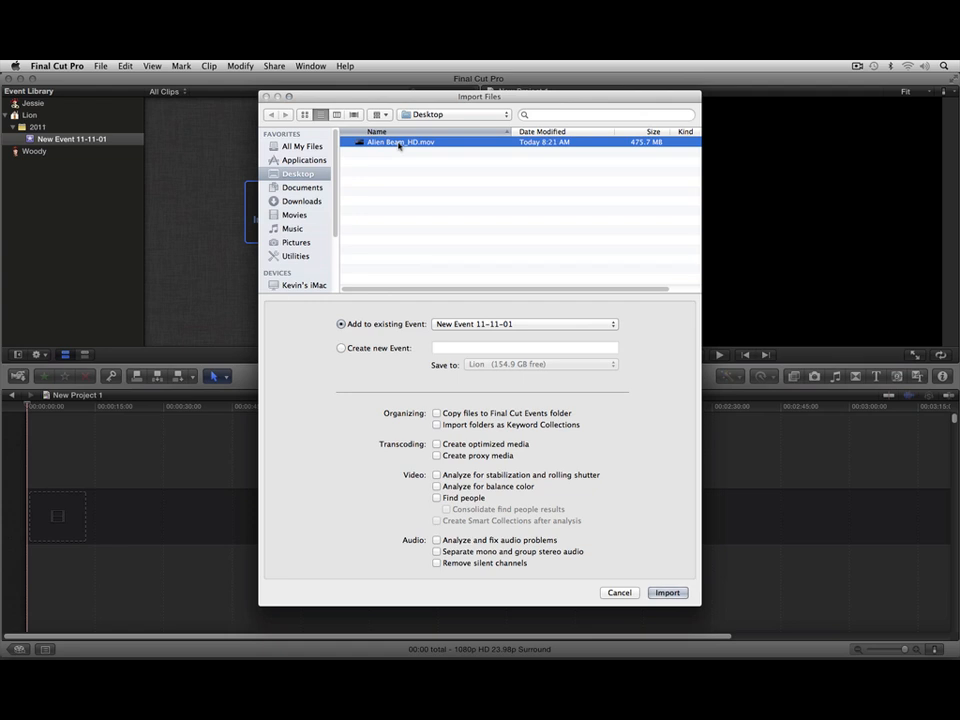
pyautogui.click(666, 593)
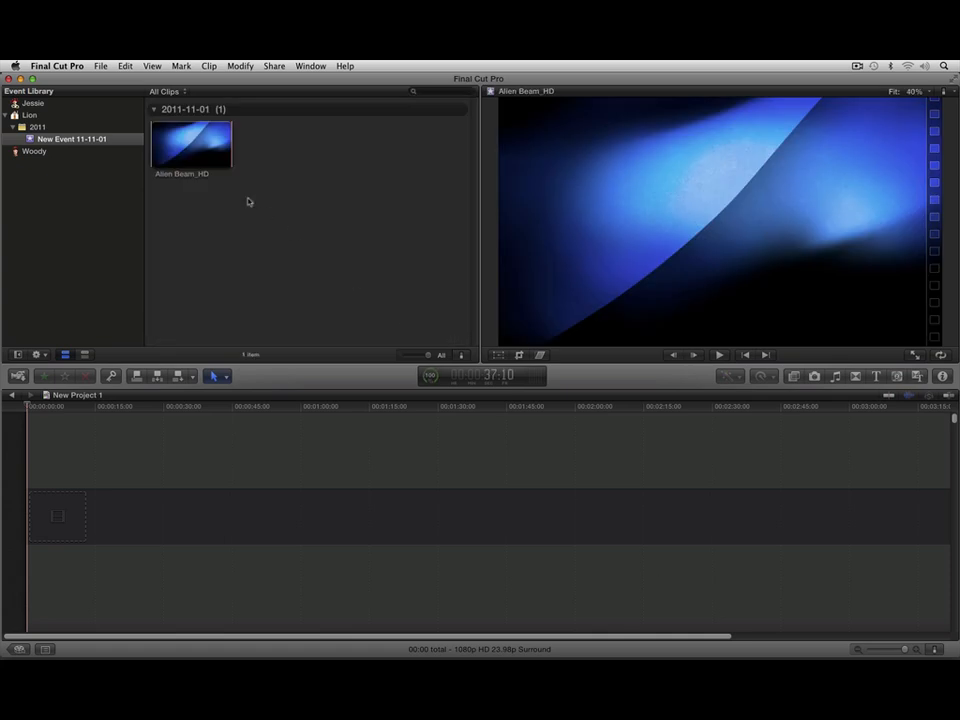
pyautogui.click(203, 161)
pyautogui.moveTo(181, 144); pyautogui.dragTo(59, 514)
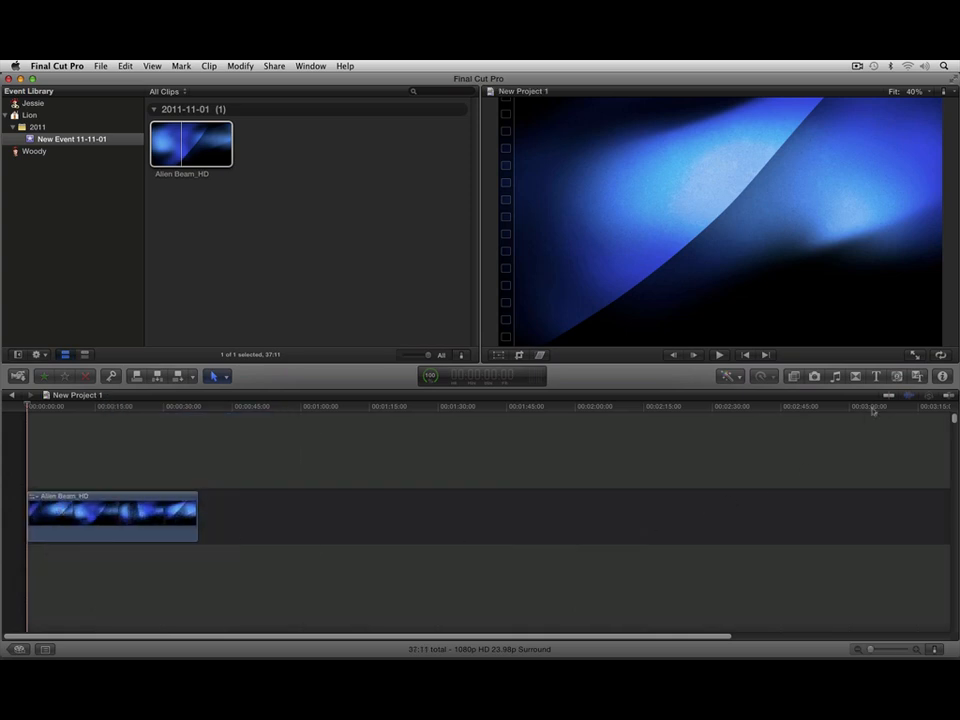
# Step: Place the Photo Album Fade title above the Alien Beam_HD clip and extend it to about 26:14 long
pyautogui.click(877, 377)
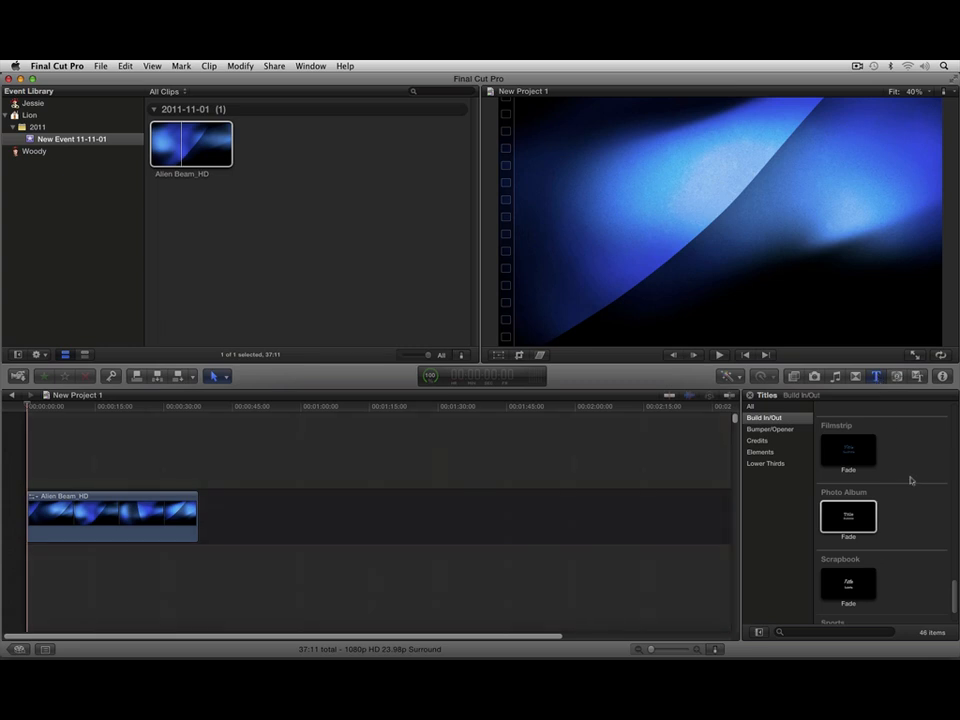
pyautogui.moveTo(849, 526); pyautogui.dragTo(72, 493)
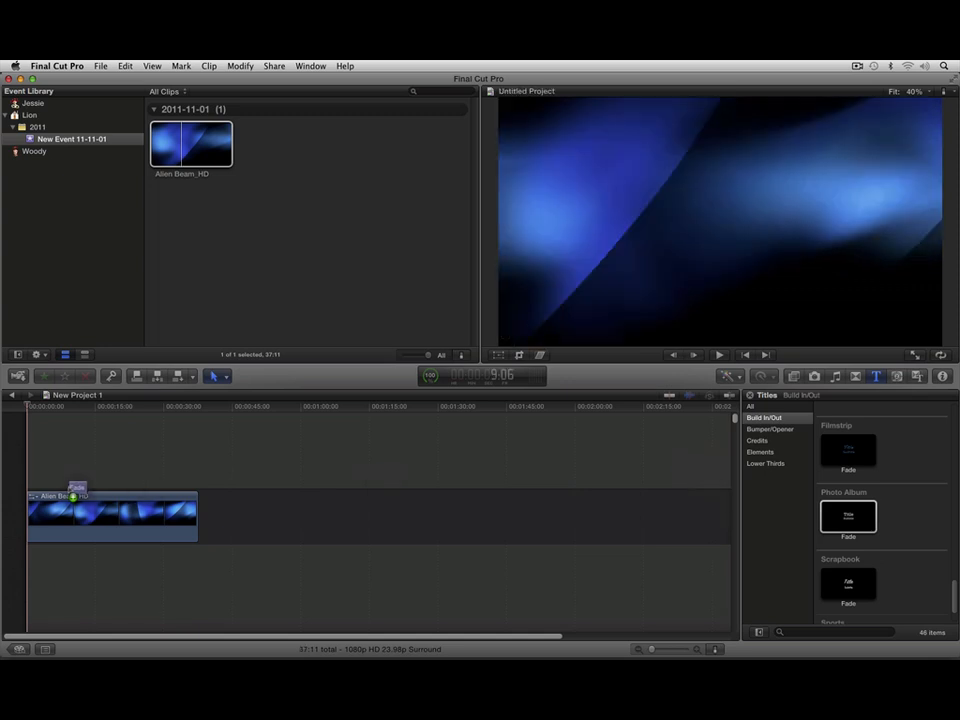
pyautogui.moveTo(87, 483); pyautogui.dragTo(189, 483)
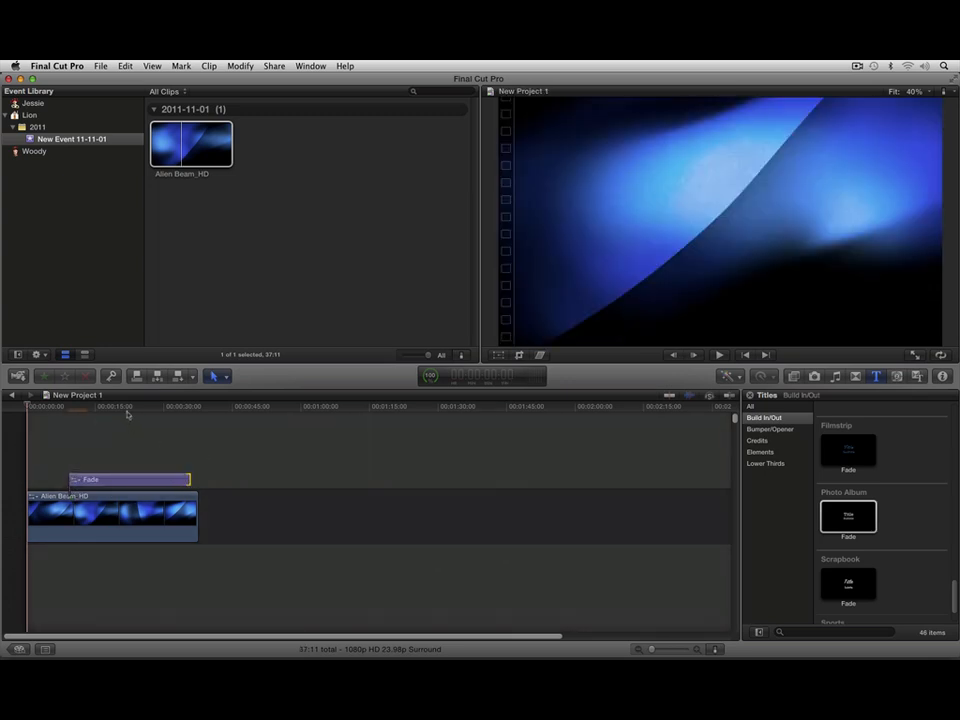
# Step: Set the Fade title's blend mode to Overlay and check it over the background at about 25:03
pyautogui.click(127, 409)
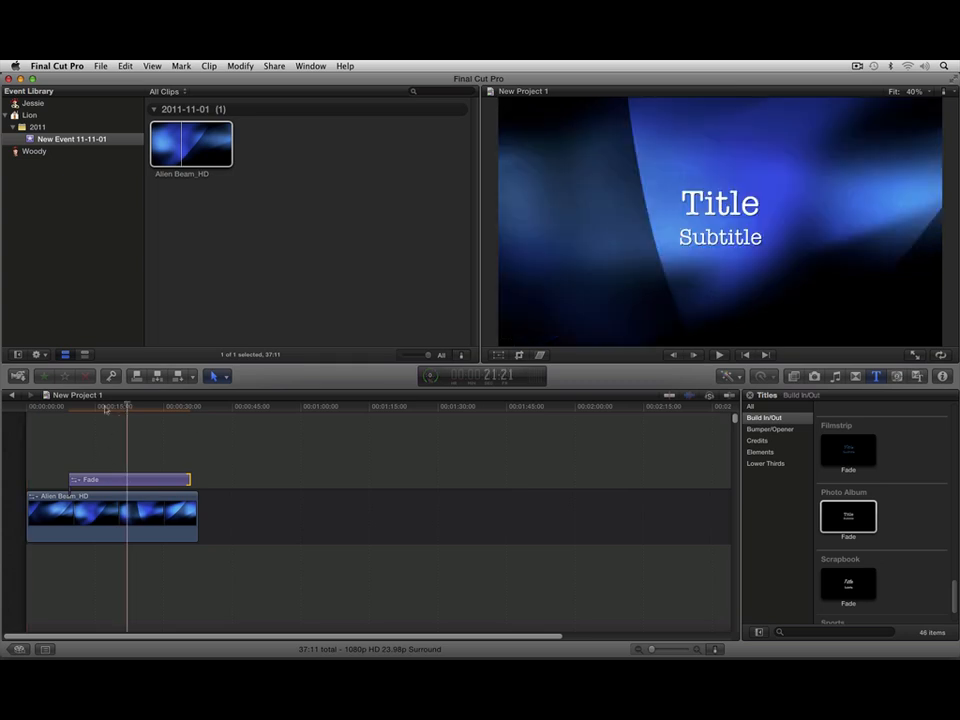
pyautogui.click(128, 481)
pyautogui.click(942, 377)
pyautogui.click(942, 377)
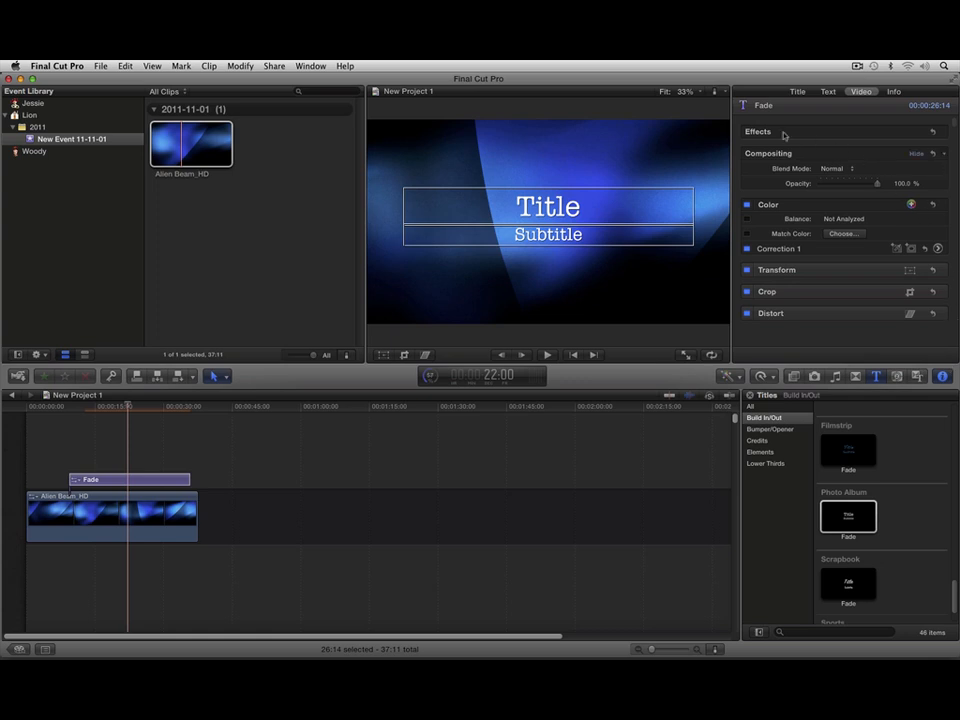
pyautogui.click(852, 170)
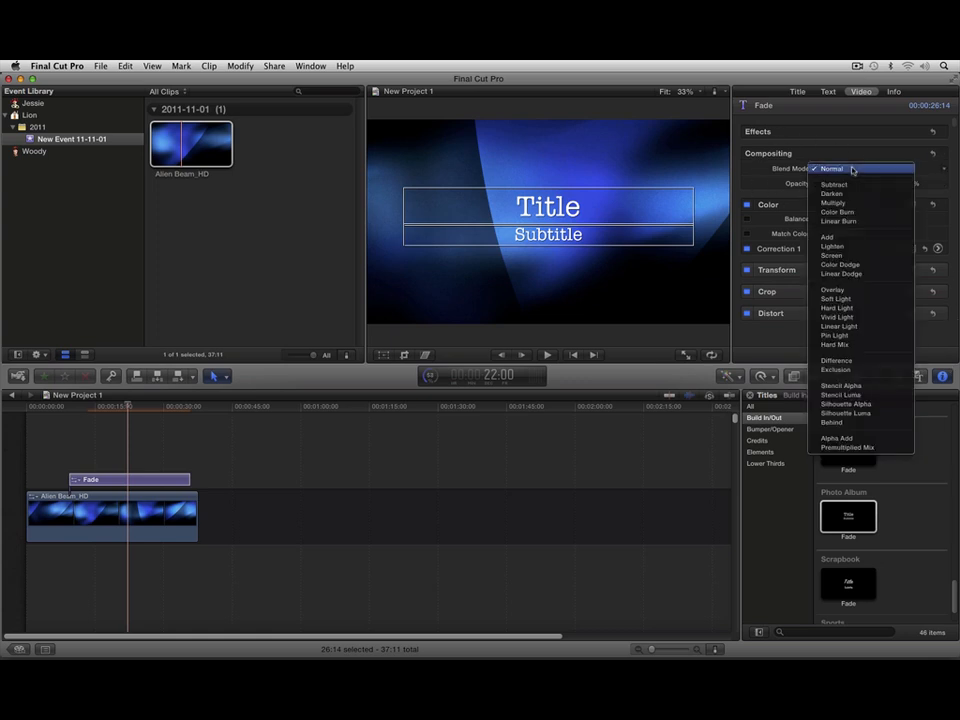
pyautogui.click(836, 290)
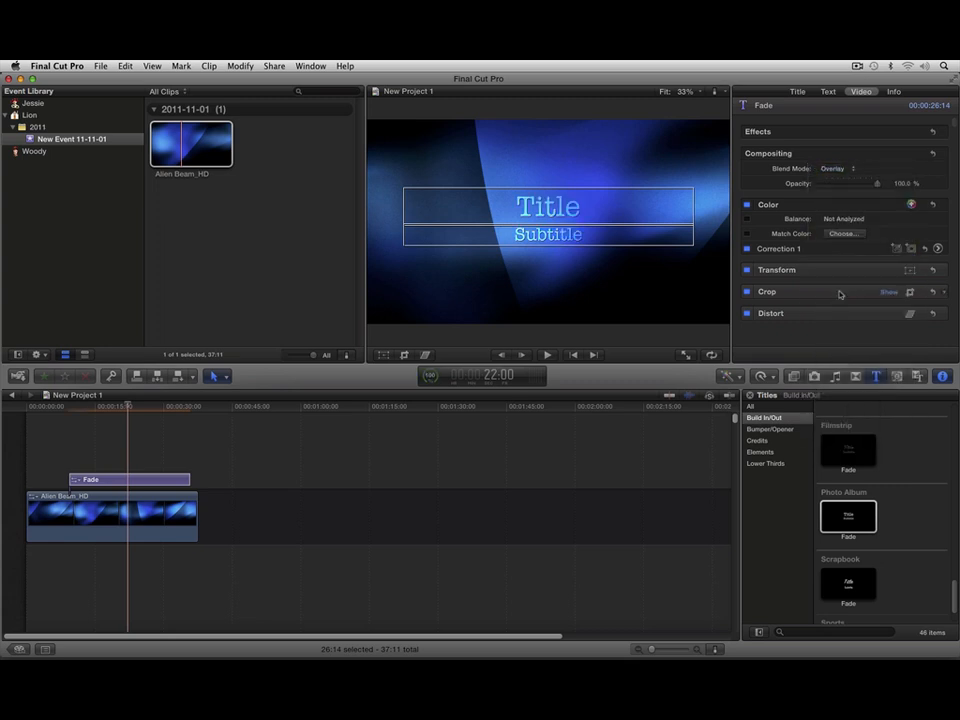
pyautogui.moveTo(128, 406)
pyautogui.mouseDown()
pyautogui.moveTo(120, 407)
pyautogui.moveTo(142, 408)
pyautogui.mouseUp()
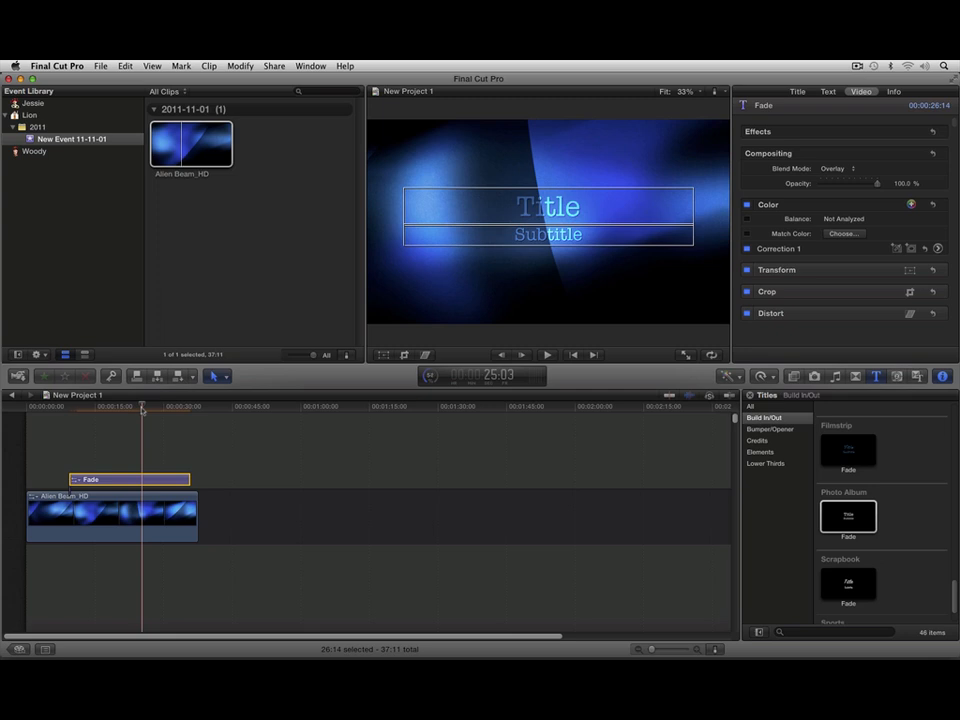
# Step: Switch to Motion, add Alien Beam_HD.mov from the Desktop to the project's Group and fit the whole frame in view
pyautogui.press('super+h')
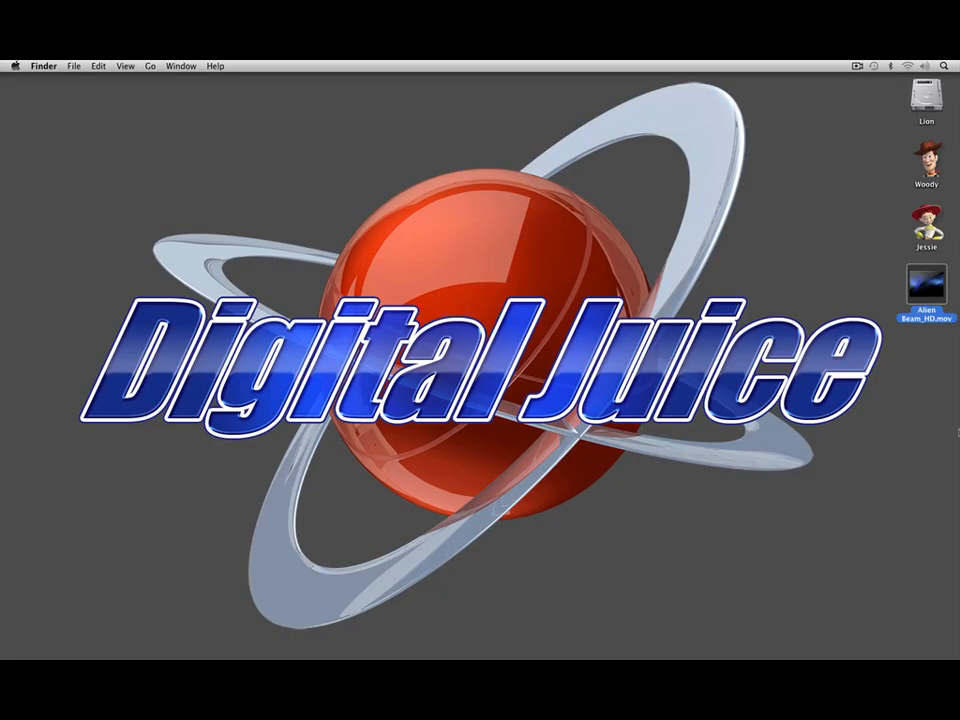
pyautogui.press('super+Tab')
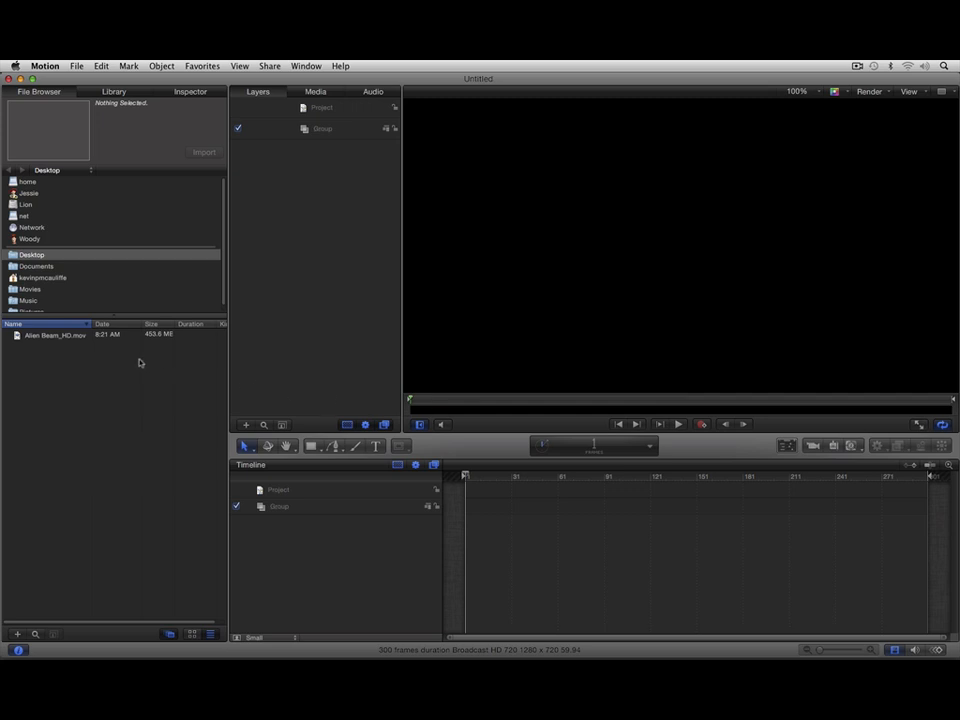
pyautogui.moveTo(43, 338); pyautogui.dragTo(324, 132)
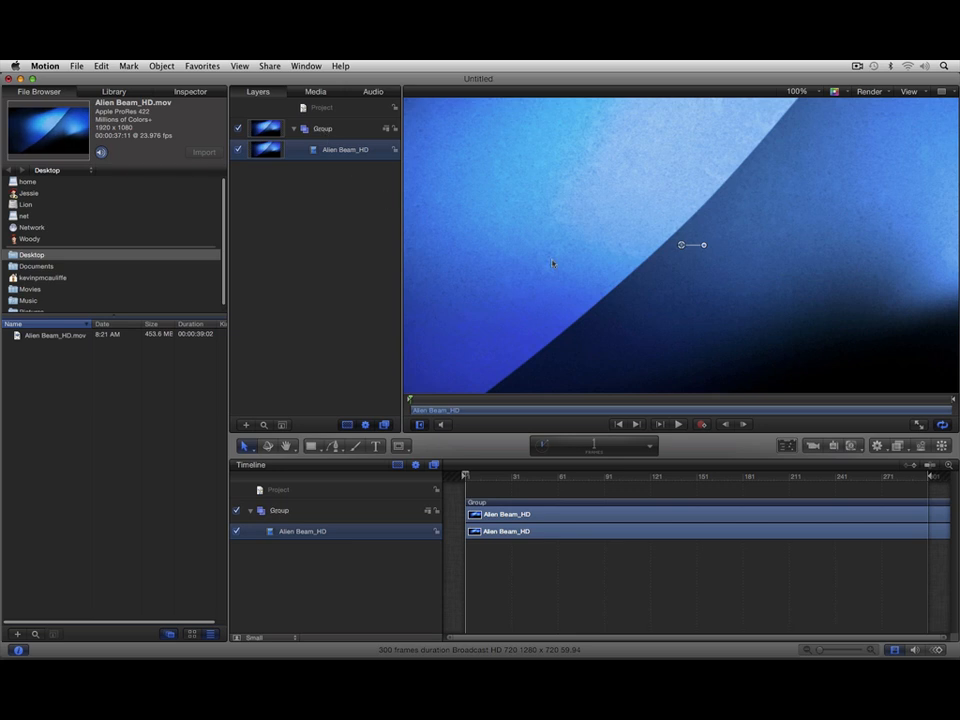
pyautogui.hotkey('shift', 'z')
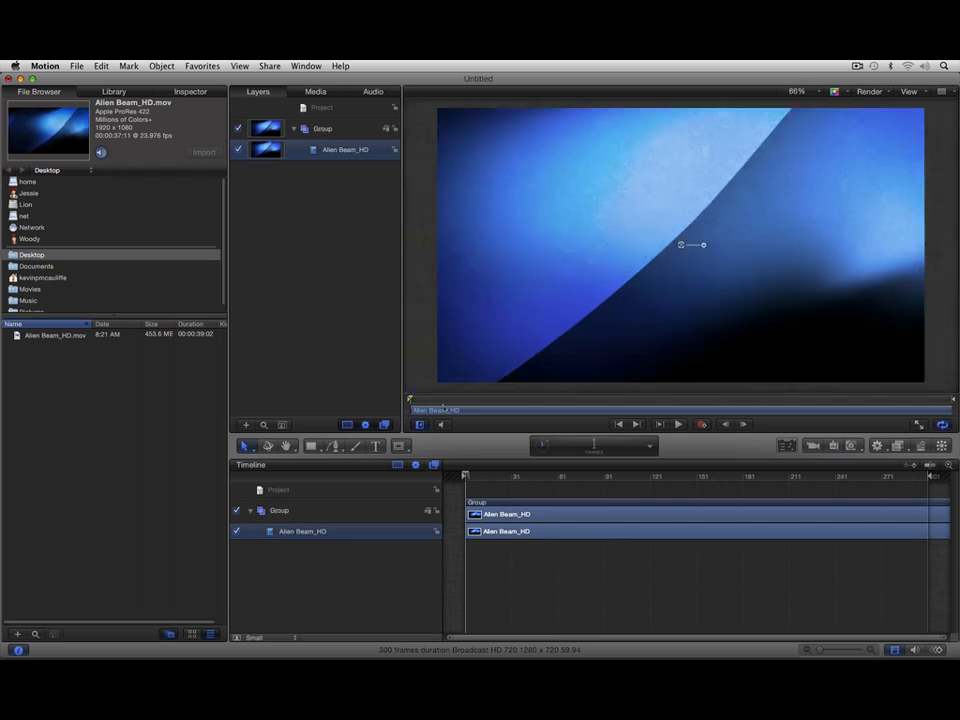
# Step: Add a two-line text object reading DIGITAL JUICE over the Alien Beam_HD clip
pyautogui.click(377, 447)
pyautogui.click(561, 216)
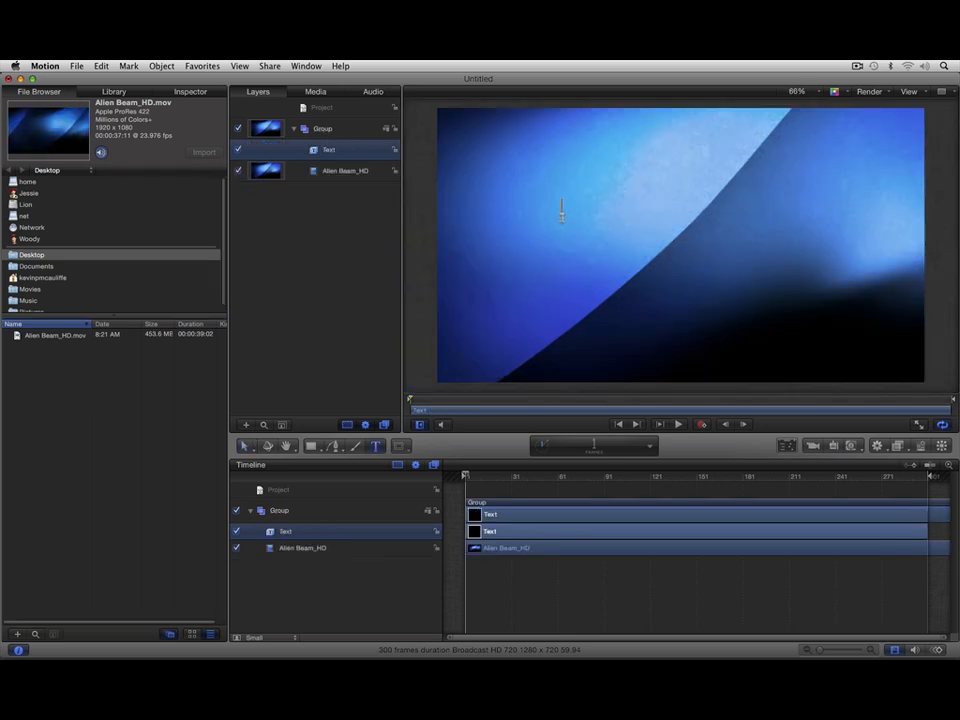
pyautogui.write('DIGITAL')
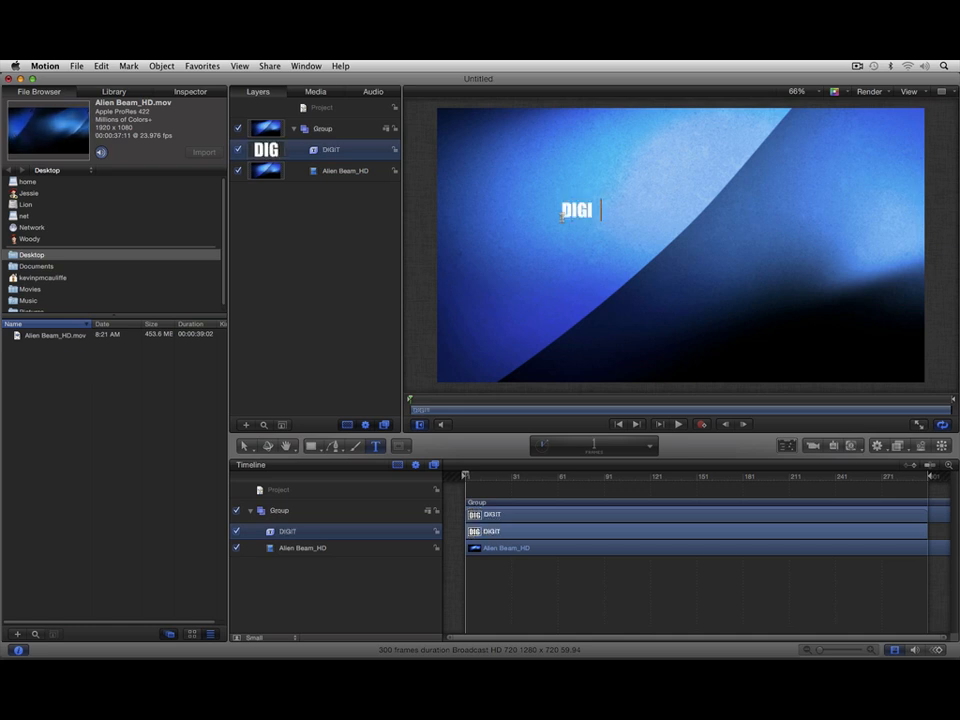
pyautogui.press('Return')
pyautogui.write('JUICE')
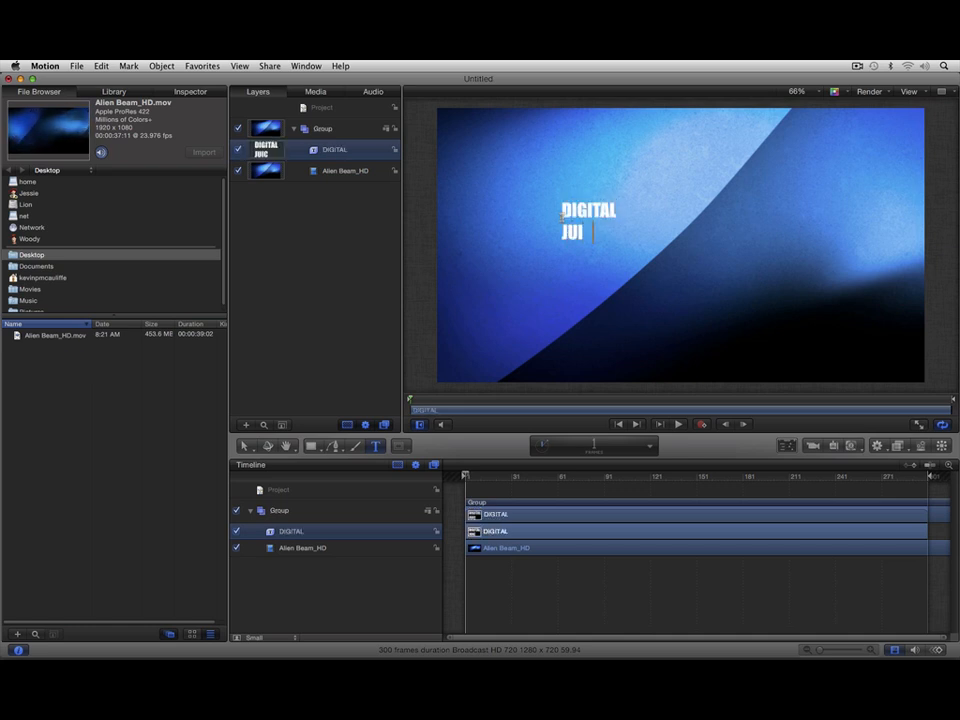
pyautogui.press('Escape')
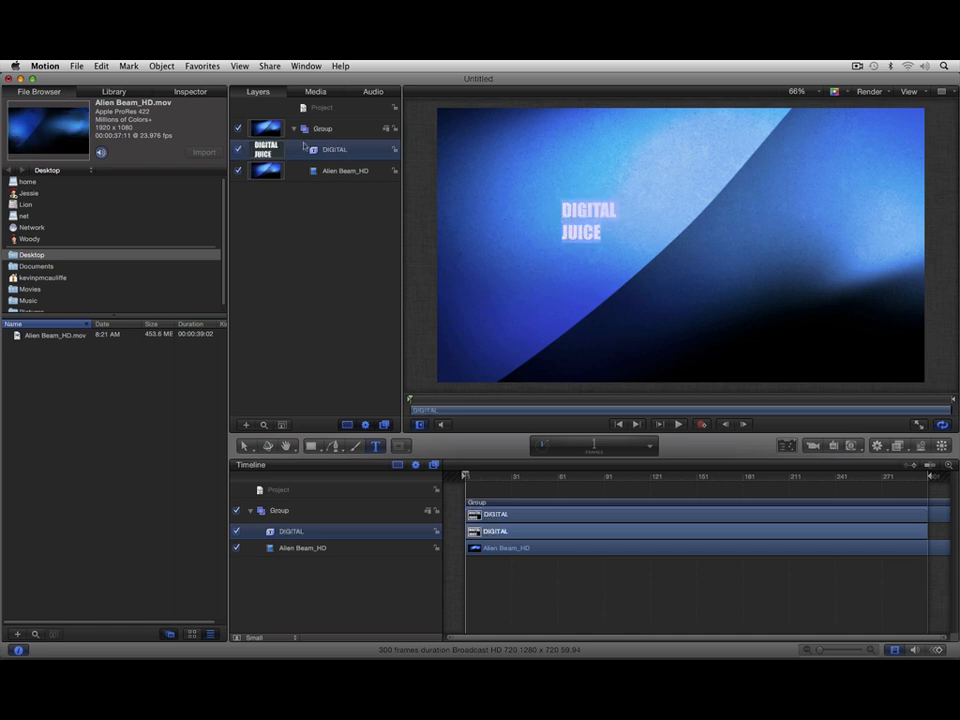
# Step: Format the DIGITAL JUICE text with size 168, centre alignment and line spacing -60
pyautogui.click(192, 92)
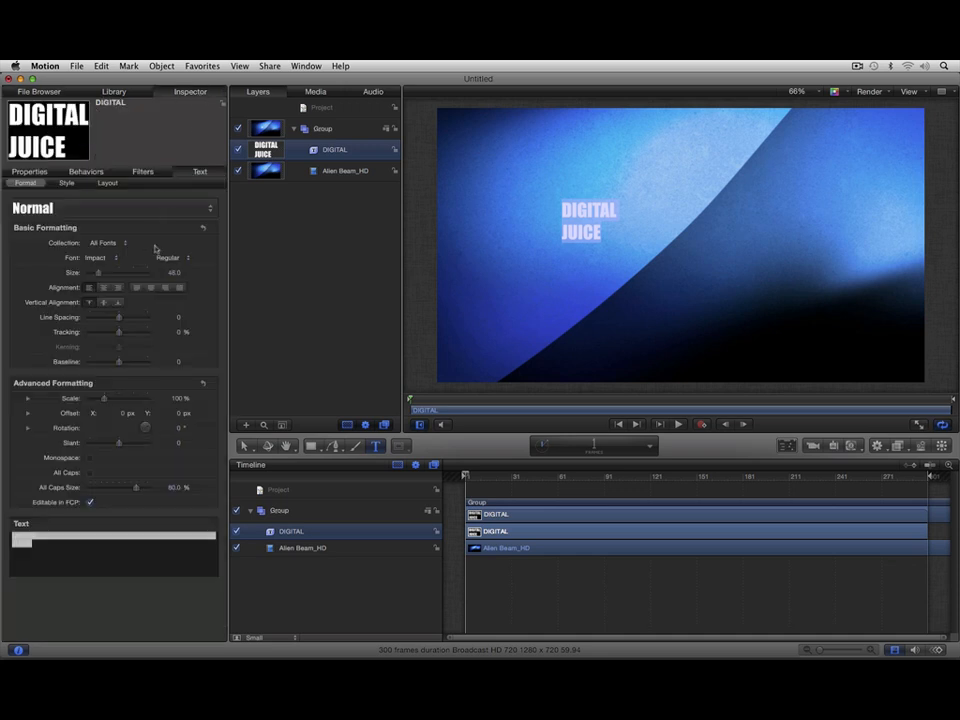
pyautogui.moveTo(98, 272); pyautogui.dragTo(123, 272)
pyautogui.moveTo(118, 317); pyautogui.dragTo(103, 322)
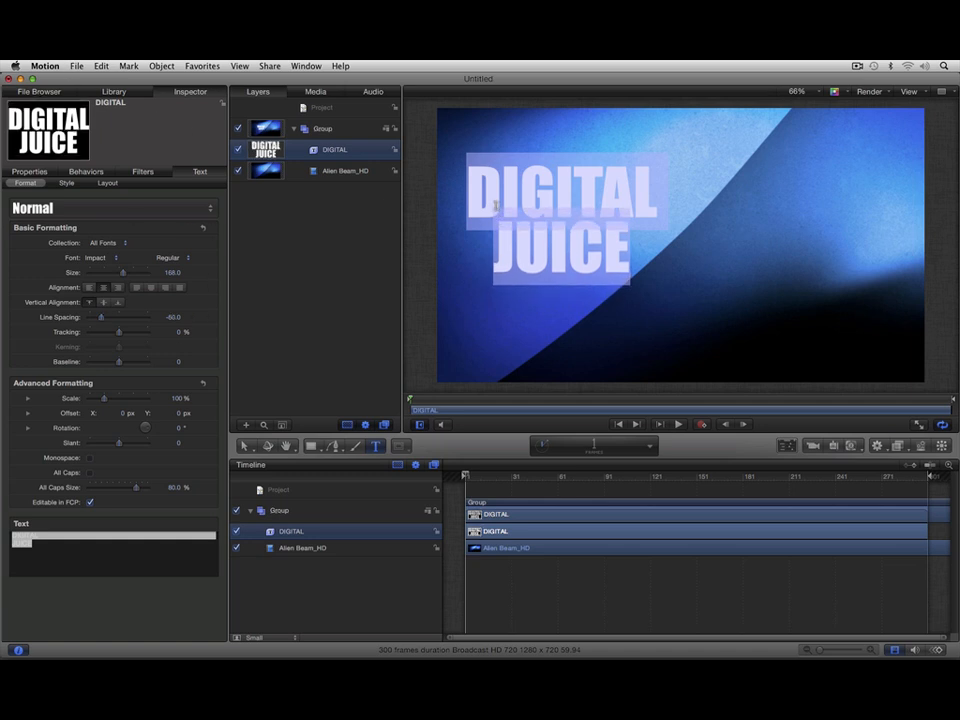
# Step: Move the DIGITAL JUICE text to the centre of the frame and set its blend mode to Overlay
pyautogui.click(251, 451)
pyautogui.moveTo(542, 196); pyautogui.dragTo(645, 205)
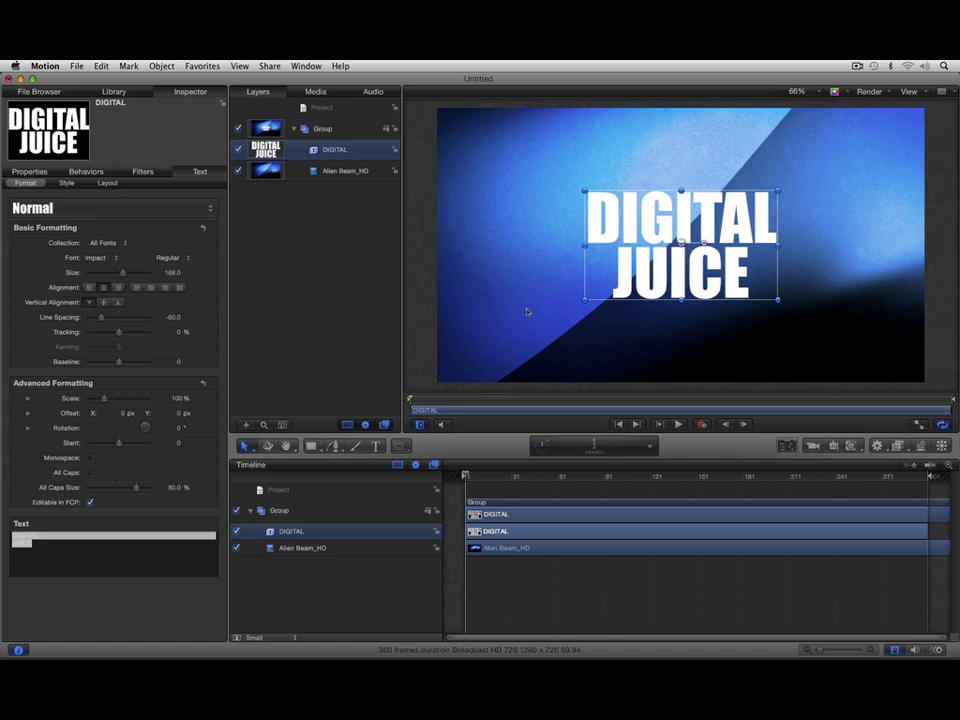
pyautogui.rightClick(363, 151)
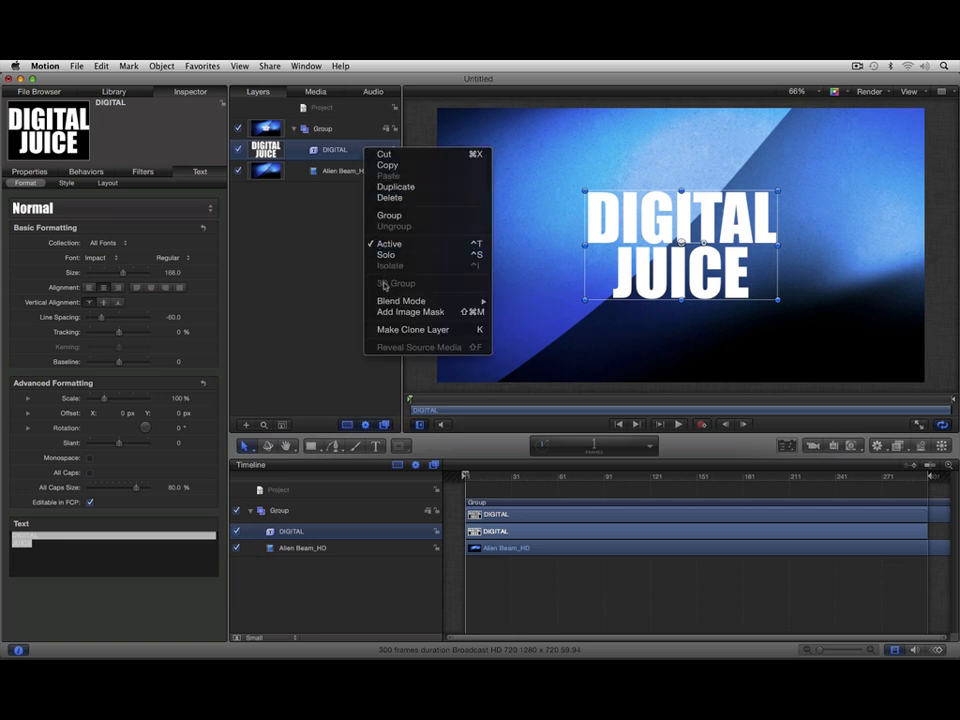
pyautogui.moveTo(386, 303)
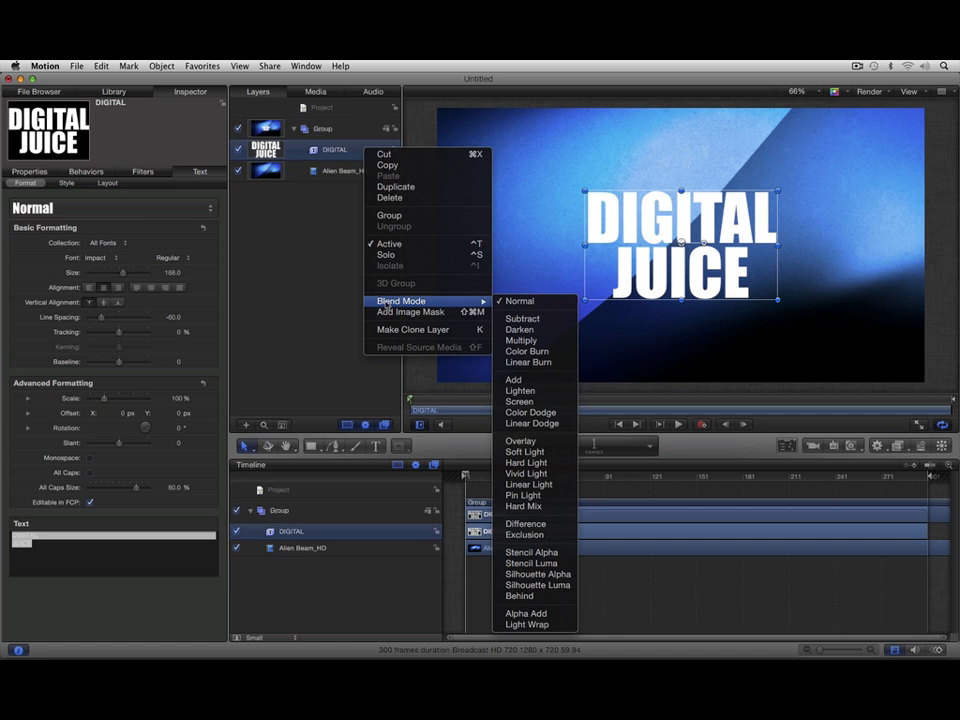
pyautogui.click(520, 441)
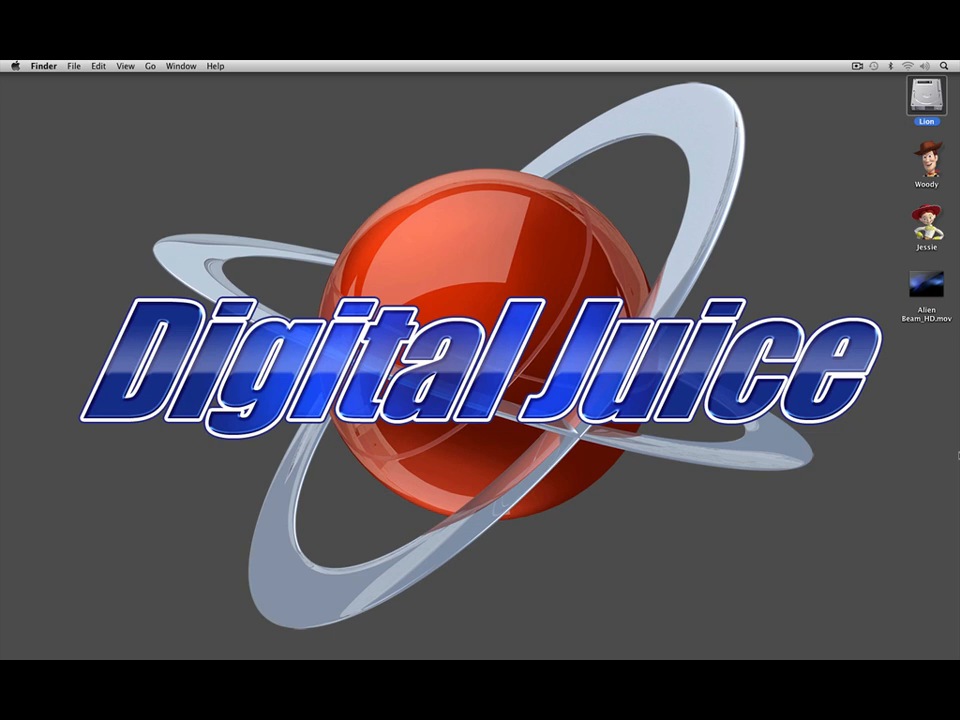
# Step: Switch to the older Final Cut Pro, import Alien Beam_HD.mov from the desktop and create a new sequence
pyautogui.press('super+Tab')
pyautogui.press('super+Tab')
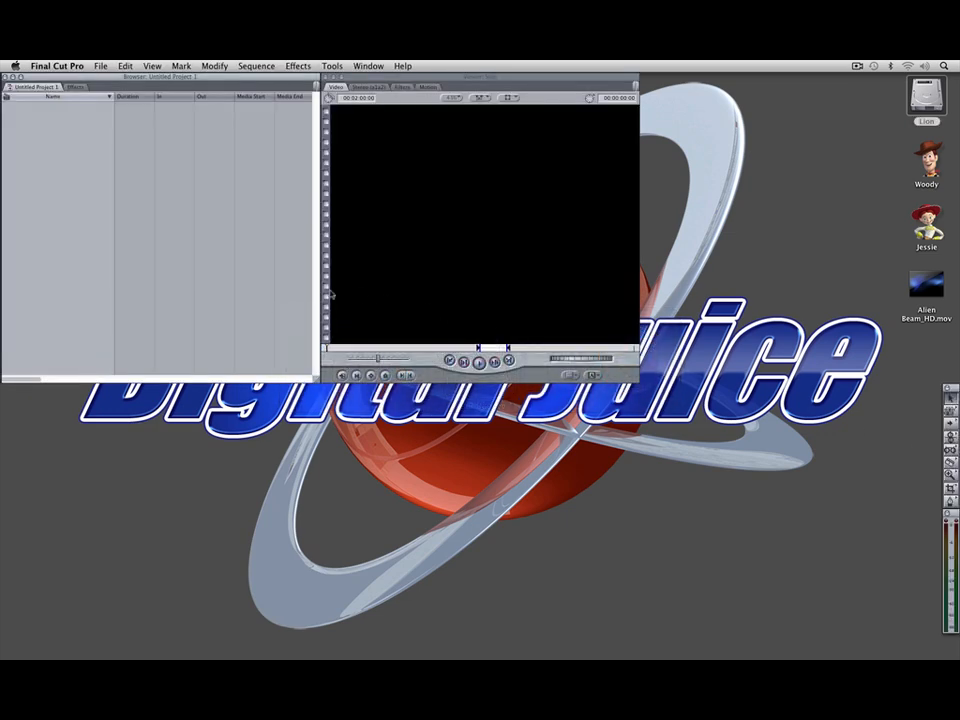
pyautogui.moveTo(926, 285); pyautogui.dragTo(84, 160)
pyautogui.click(100, 66)
pyautogui.moveTo(105, 79)
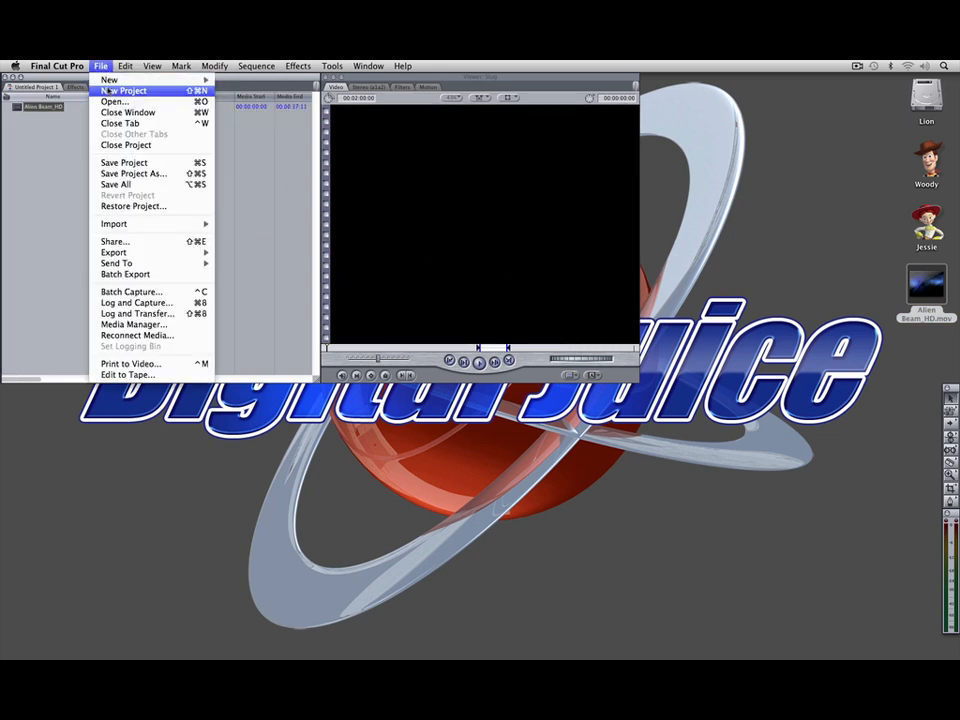
pyautogui.click(244, 83)
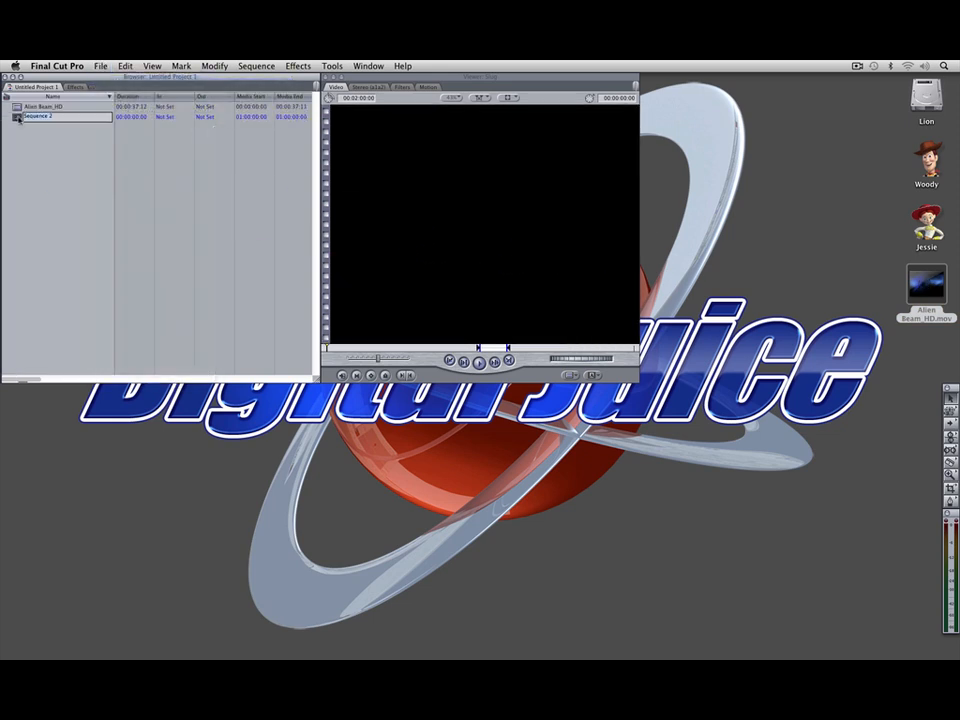
# Step: Open Sequence 2 and place Alien Beam_HD at its start on V1, changing the sequence settings to match the clip
pyautogui.doubleClick(18, 117)
pyautogui.moveTo(20, 108); pyautogui.dragTo(86, 482)
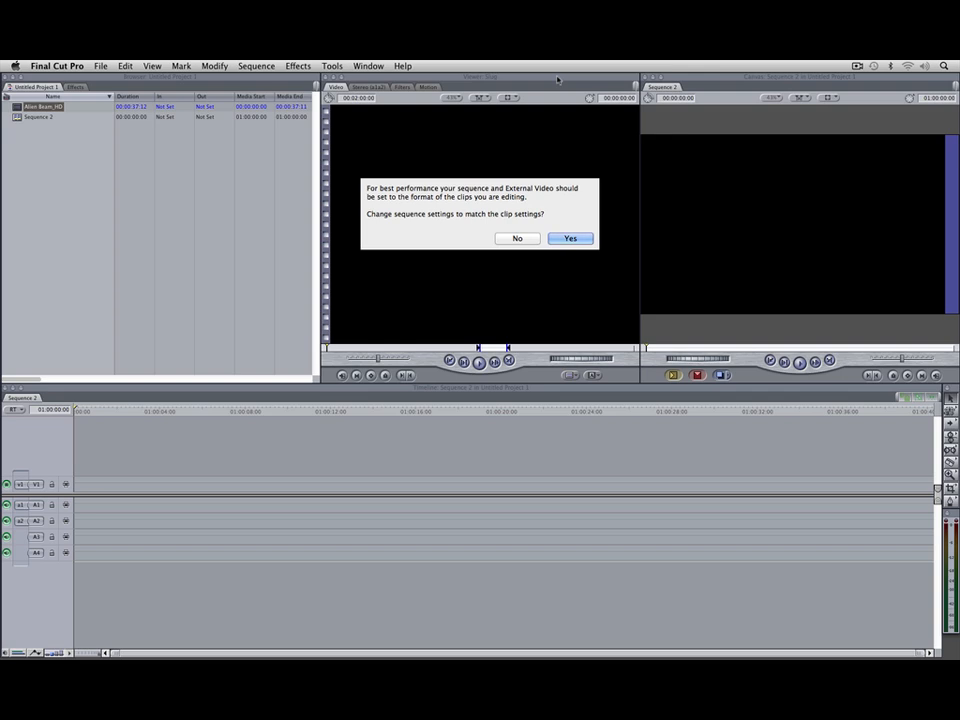
pyautogui.click(569, 238)
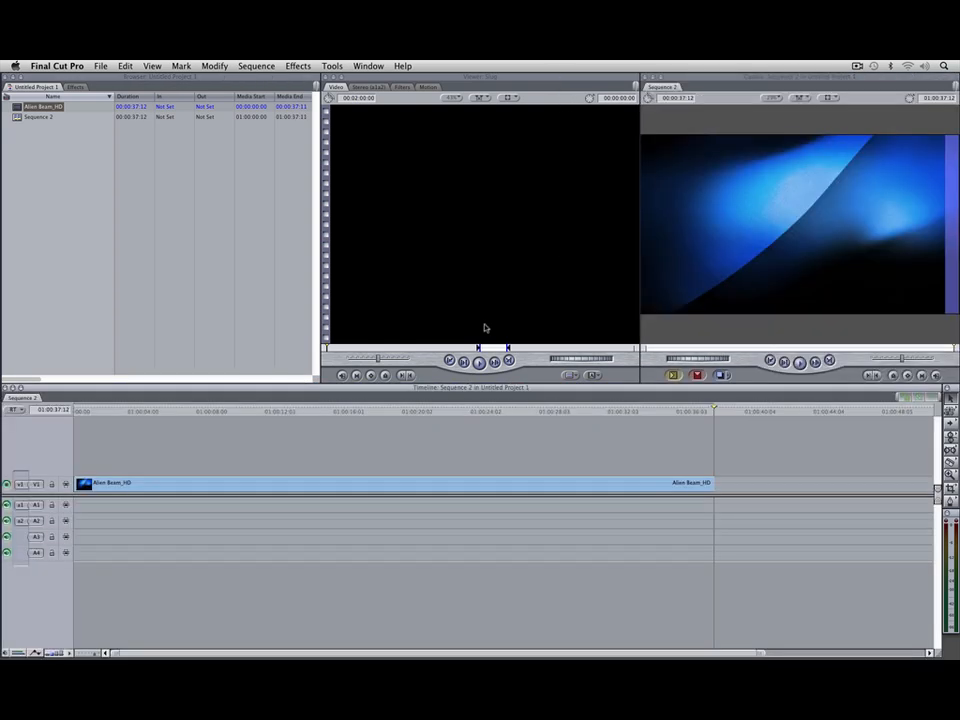
# Step: Load a Text generator and replace its sample text with DIGITAL JUICE on two lines
pyautogui.click(598, 375)
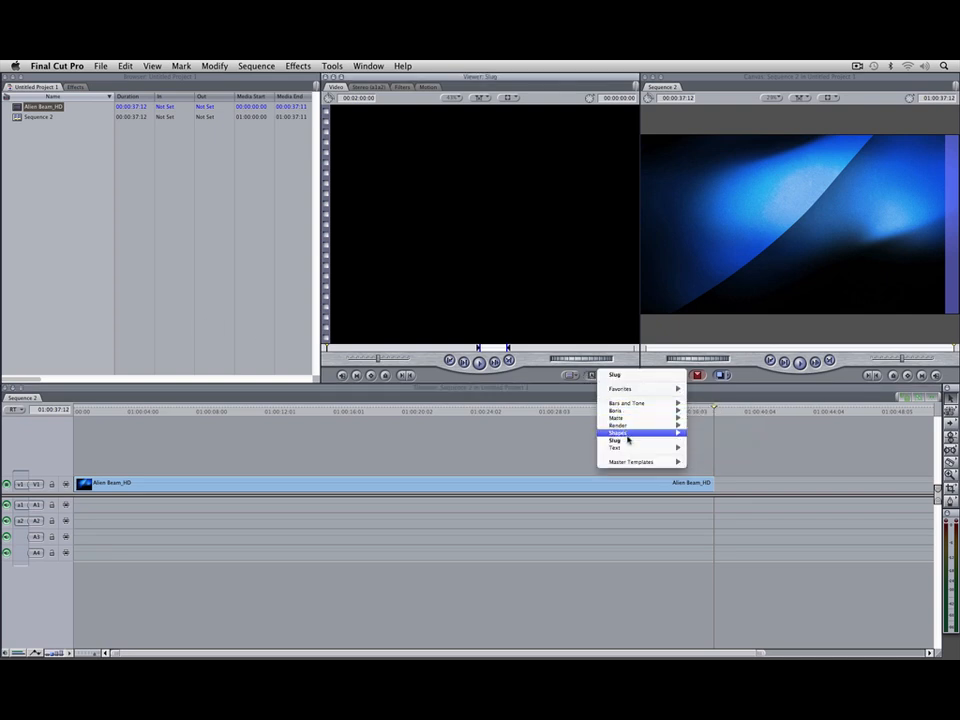
pyautogui.click(706, 480)
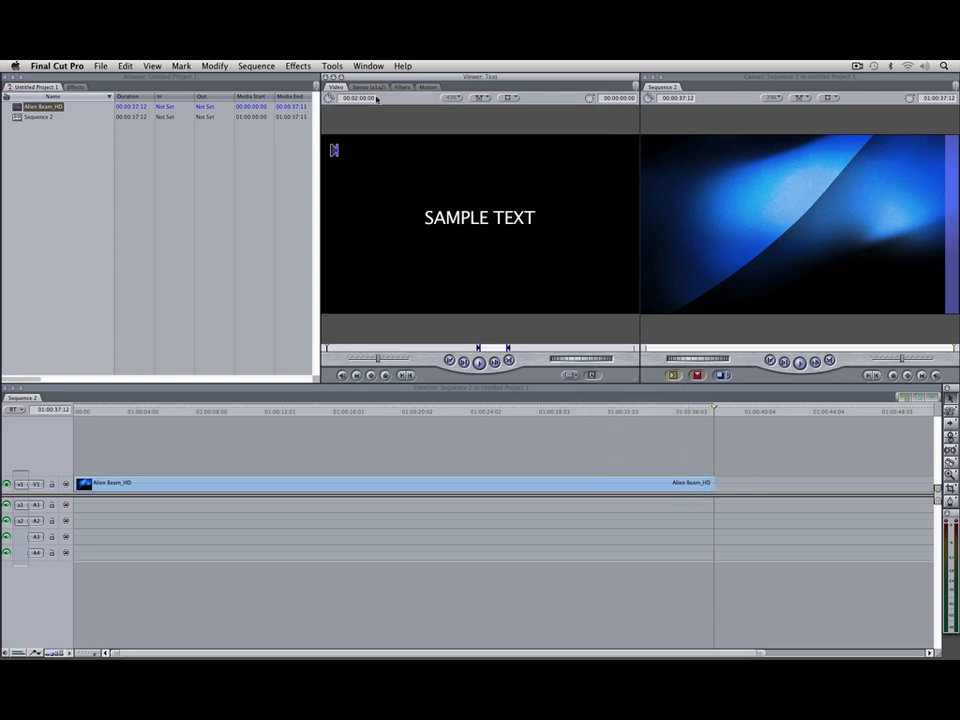
pyautogui.click(365, 87)
pyautogui.press('capslock')
pyautogui.press('super+a')
pyautogui.write('DIGITAL ')
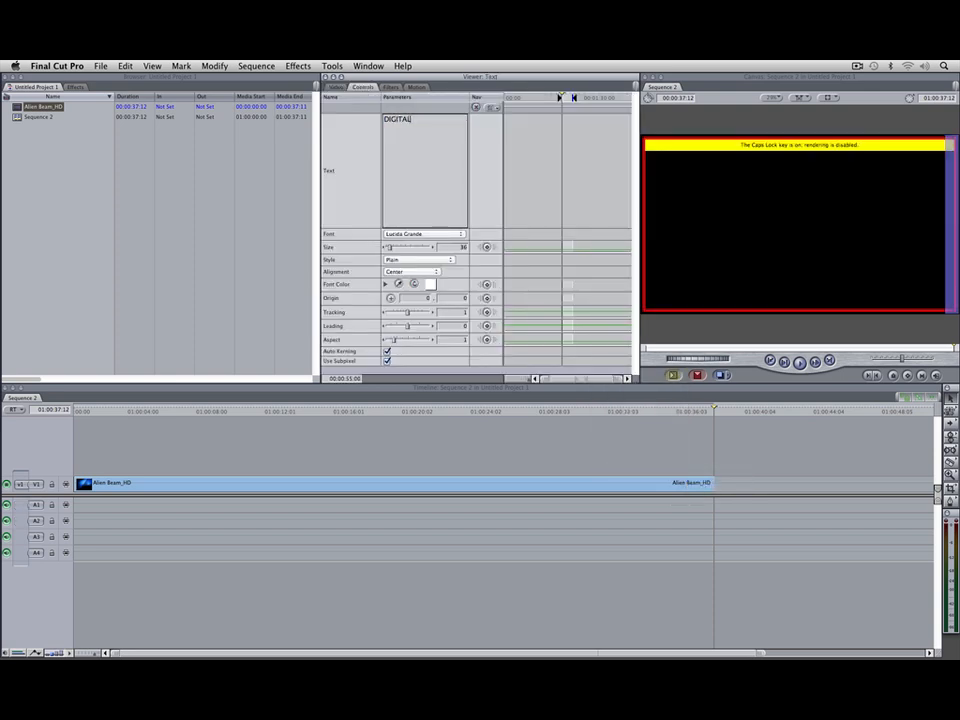
pyautogui.write('JUICE')
# Step: Set the generator text's font to Impact, its size to 120 and its leading to -16, and preview it
pyautogui.click(420, 236)
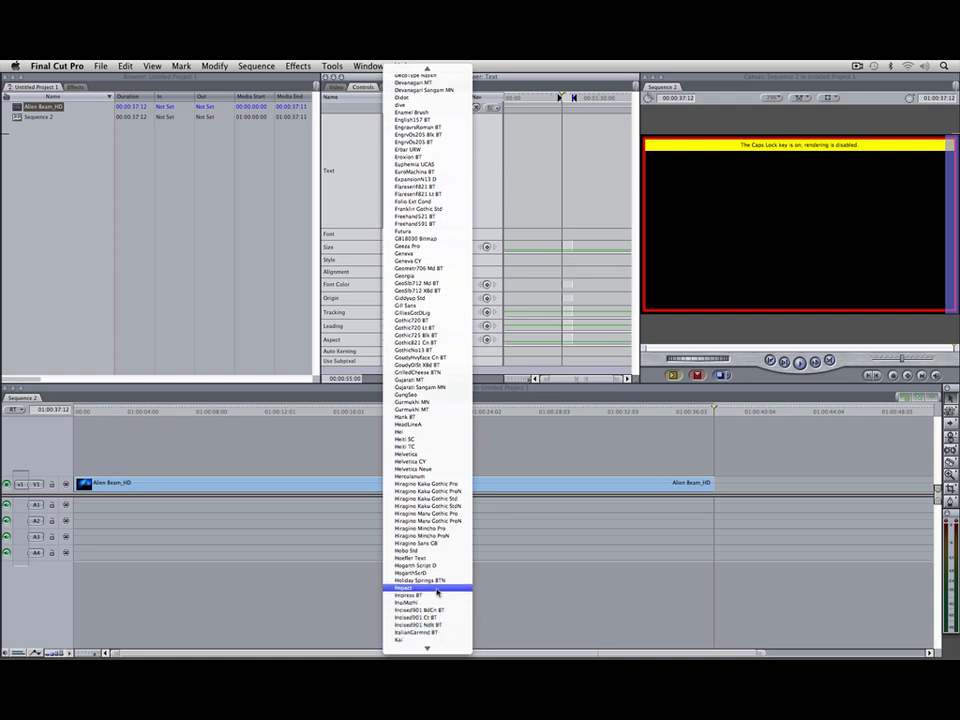
pyautogui.click(410, 582)
pyautogui.click(455, 247)
pyautogui.write('120')
pyautogui.press('Return')
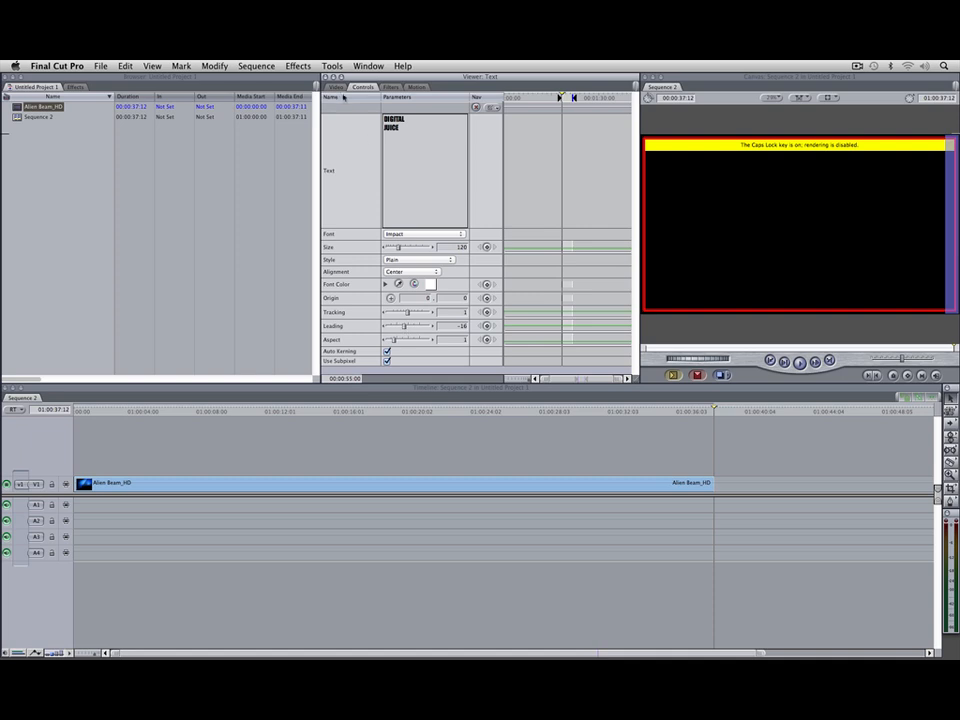
pyautogui.click(337, 88)
pyautogui.press('capslock')
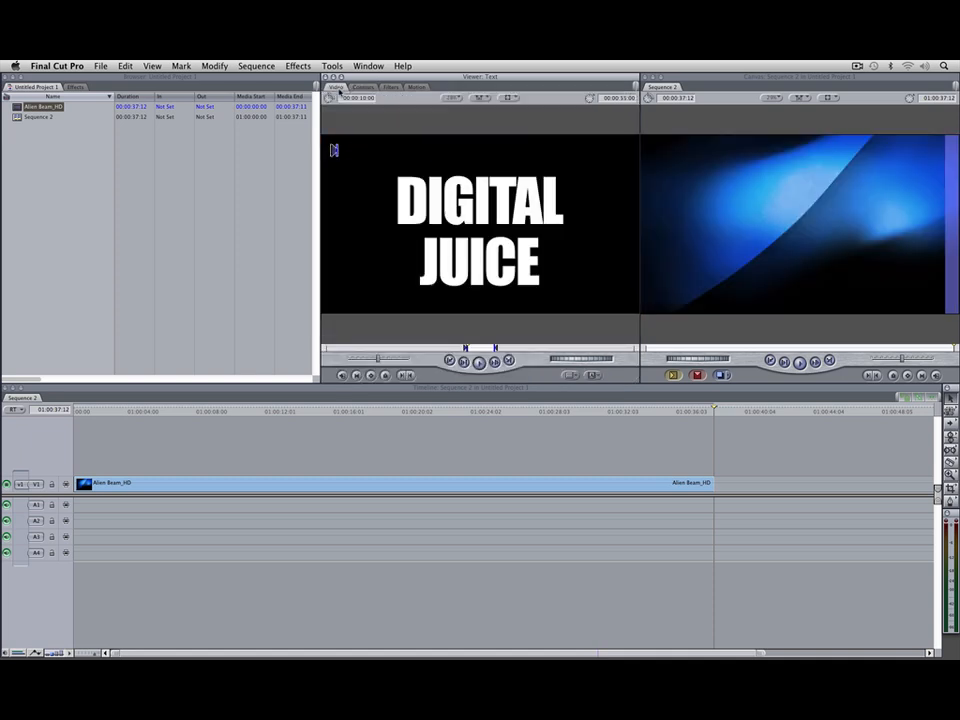
# Step: Tighten the leading slightly more to bring the DIGITAL and JUICE lines closer together
pyautogui.click(363, 87)
pyautogui.moveTo(404, 327); pyautogui.dragTo(402, 328)
pyautogui.click(337, 88)
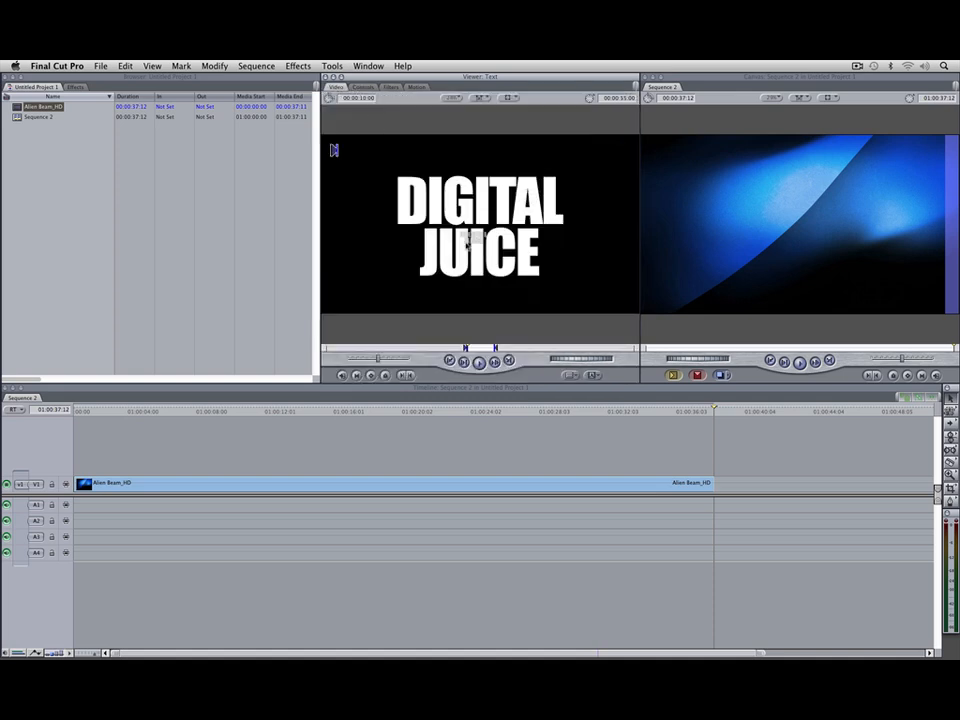
# Step: Place the text at the sequence start on V2, extend it to the end of Alien Beam_HD and view it at about 01:00:15:18
pyautogui.moveTo(250, 372); pyautogui.dragTo(118, 467)
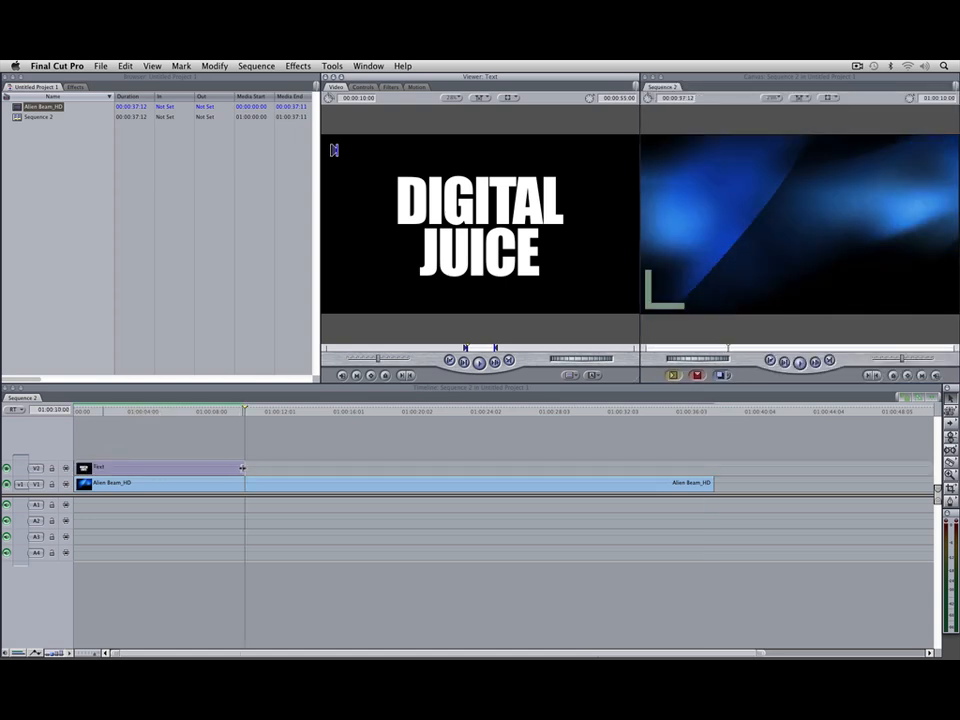
pyautogui.moveTo(335, 467); pyautogui.dragTo(713, 467)
pyautogui.click(343, 412)
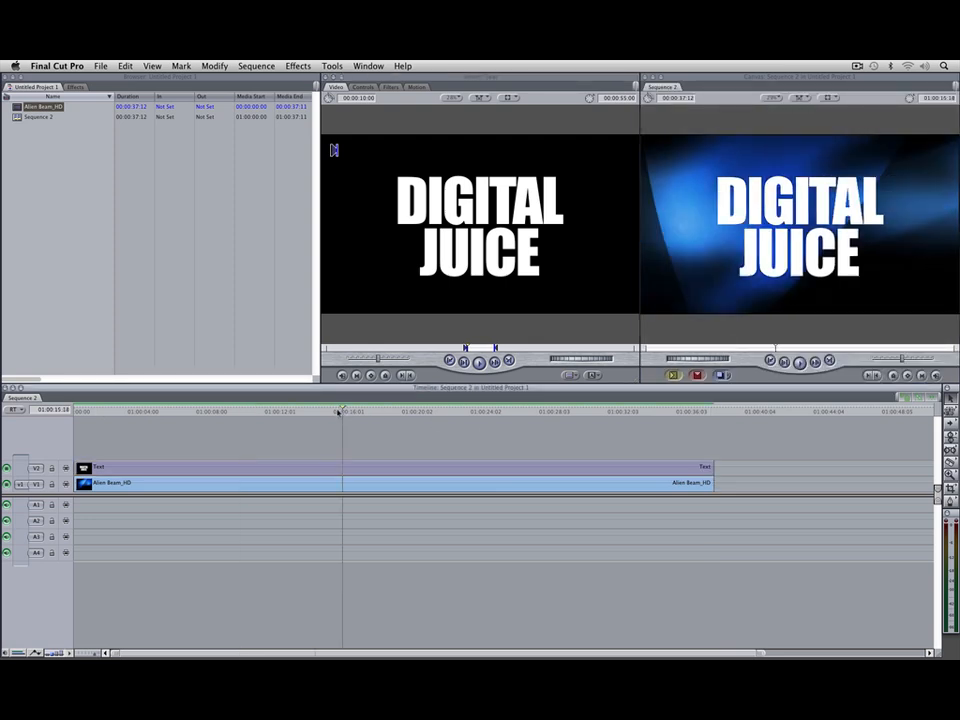
# Step: Set the composite mode of the Text clip on V2 to Overlay
pyautogui.click(350, 467)
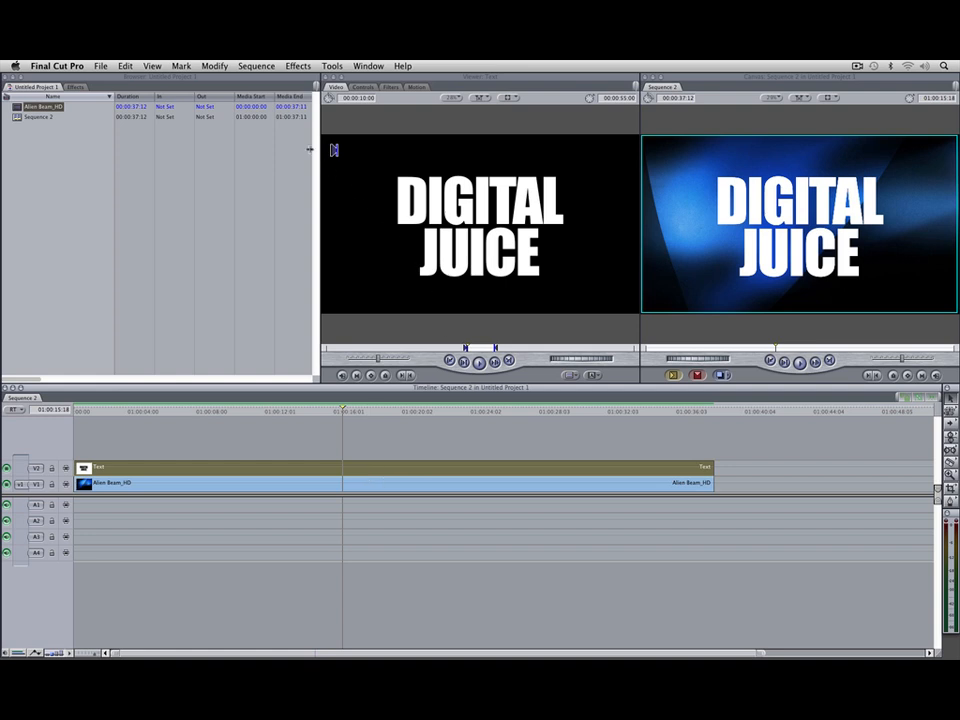
pyautogui.click(214, 66)
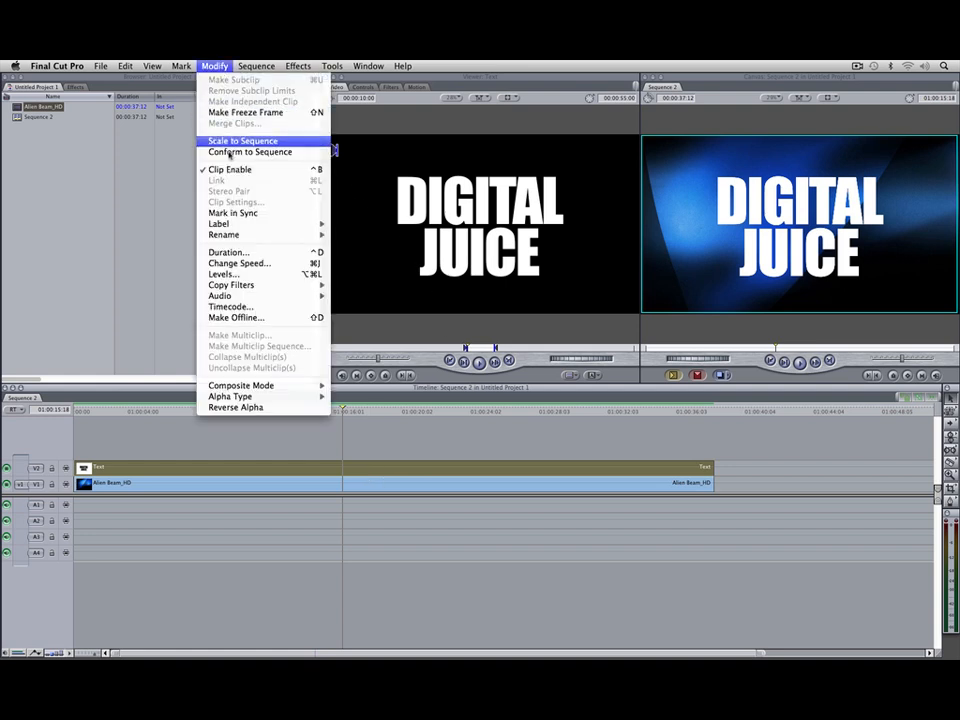
pyautogui.moveTo(237, 388)
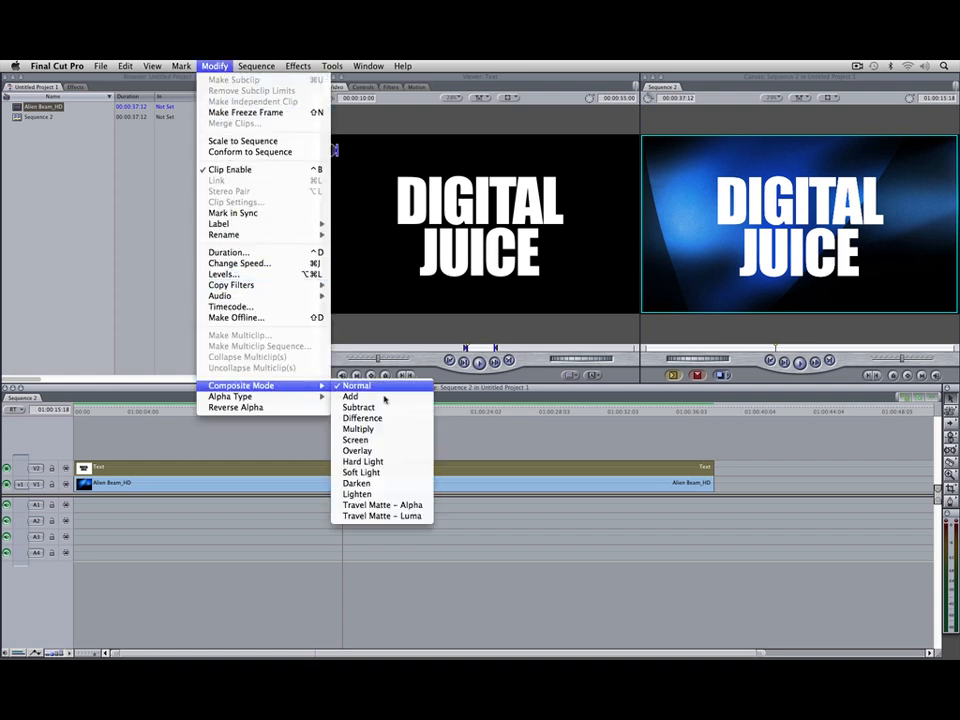
pyautogui.click(392, 451)
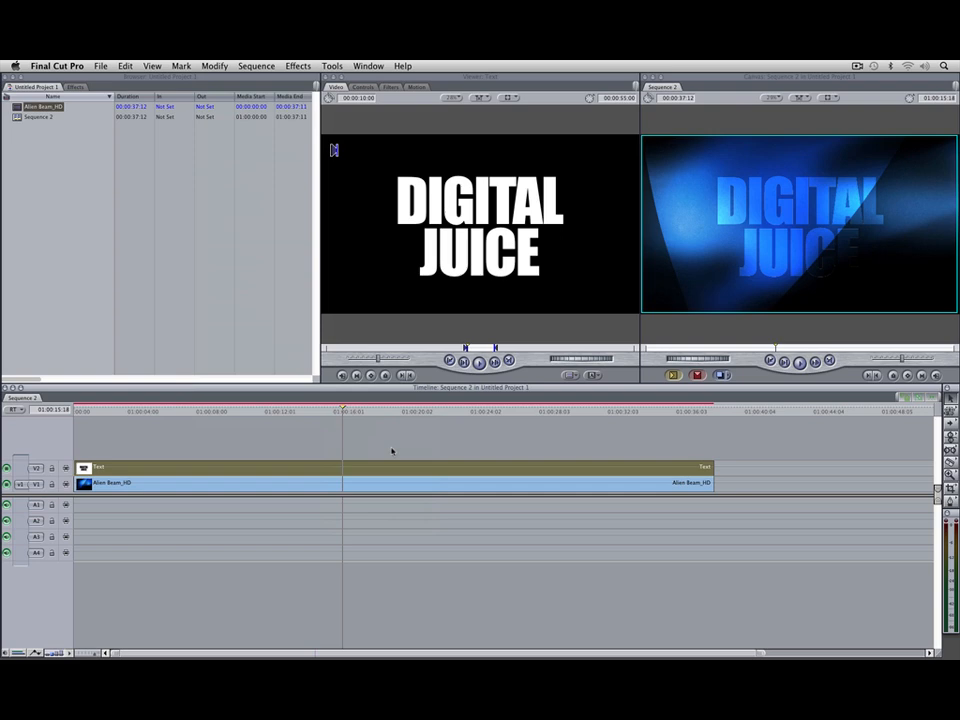
# Step: Switch to Premiere Pro, import Alien Beam_HD.mov from the Desktop and create a new sequence from the clip
pyautogui.press('super+h')
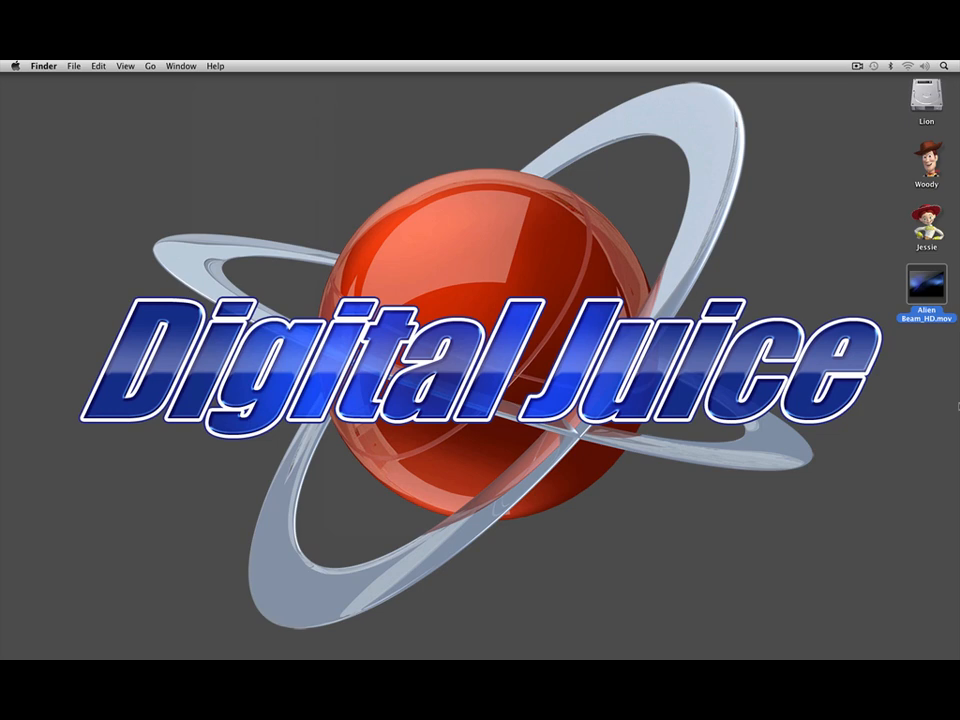
pyautogui.press('super+Tab')
pyautogui.press('super+Tab')
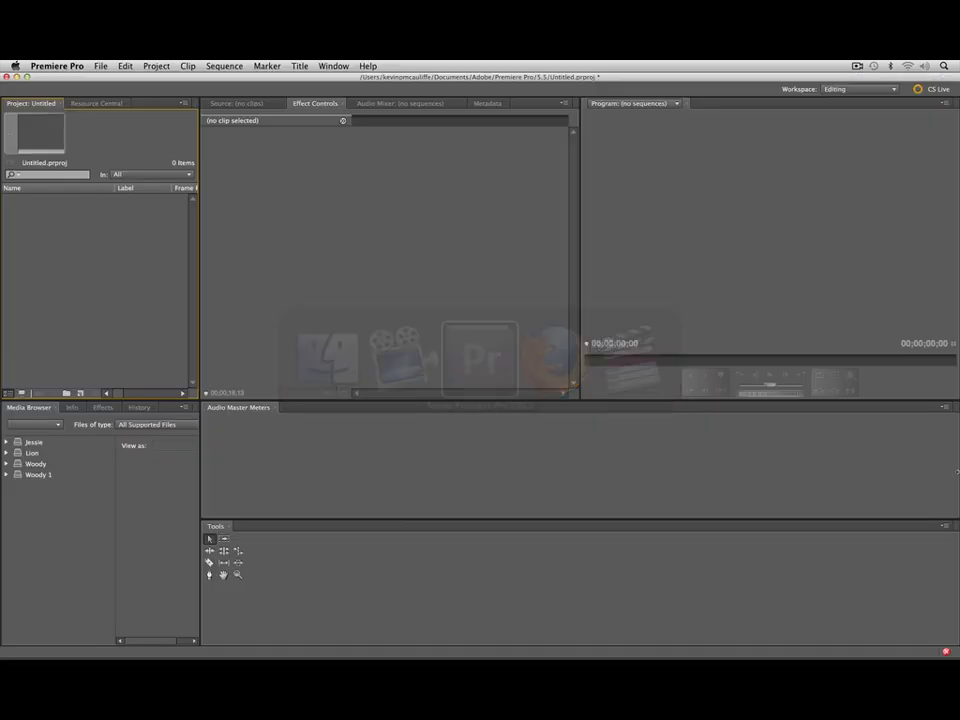
pyautogui.doubleClick(131, 287)
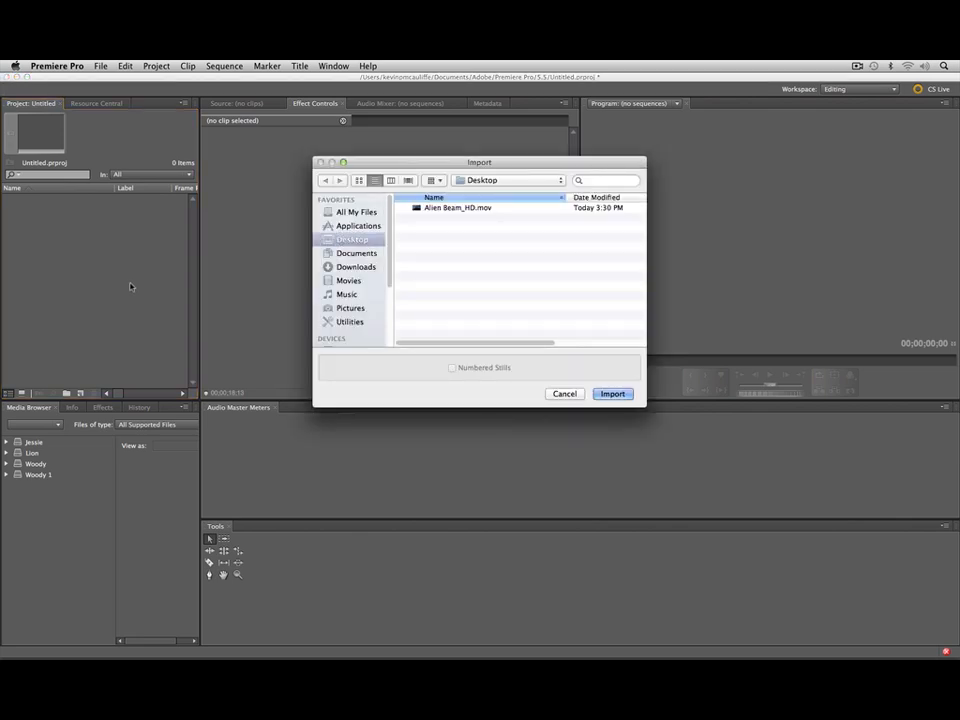
pyautogui.click(456, 209)
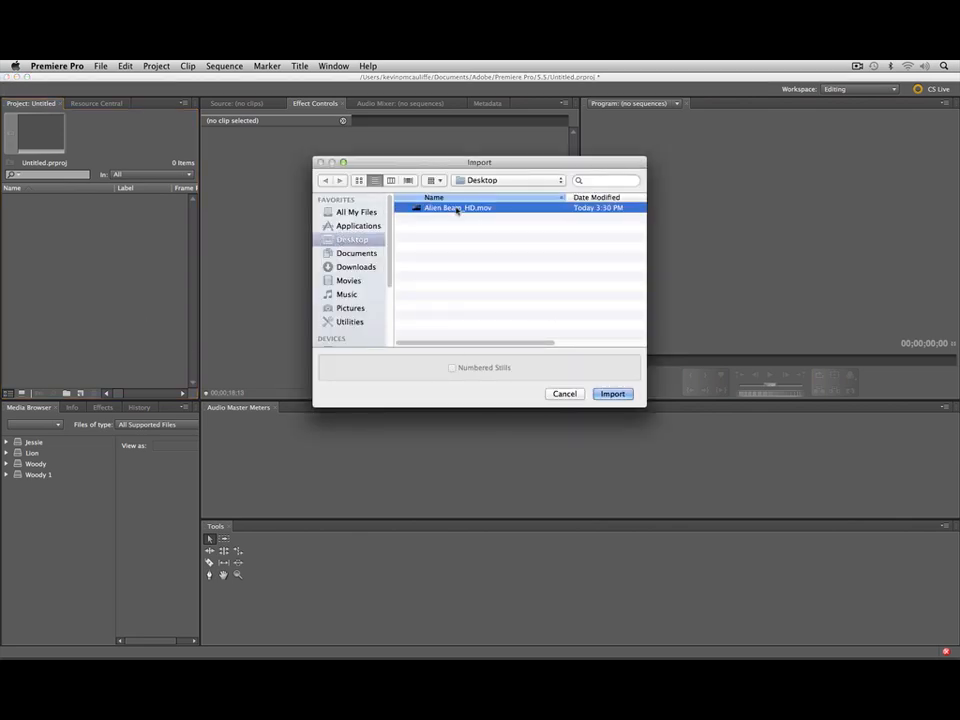
pyautogui.click(612, 393)
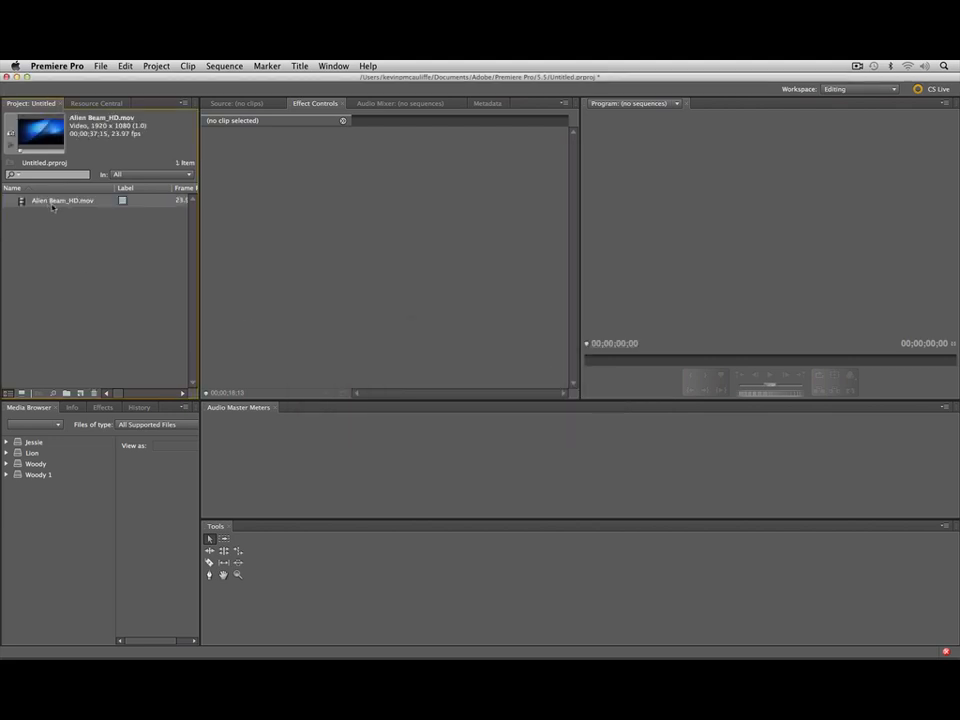
pyautogui.moveTo(62, 277); pyautogui.dragTo(81, 392)
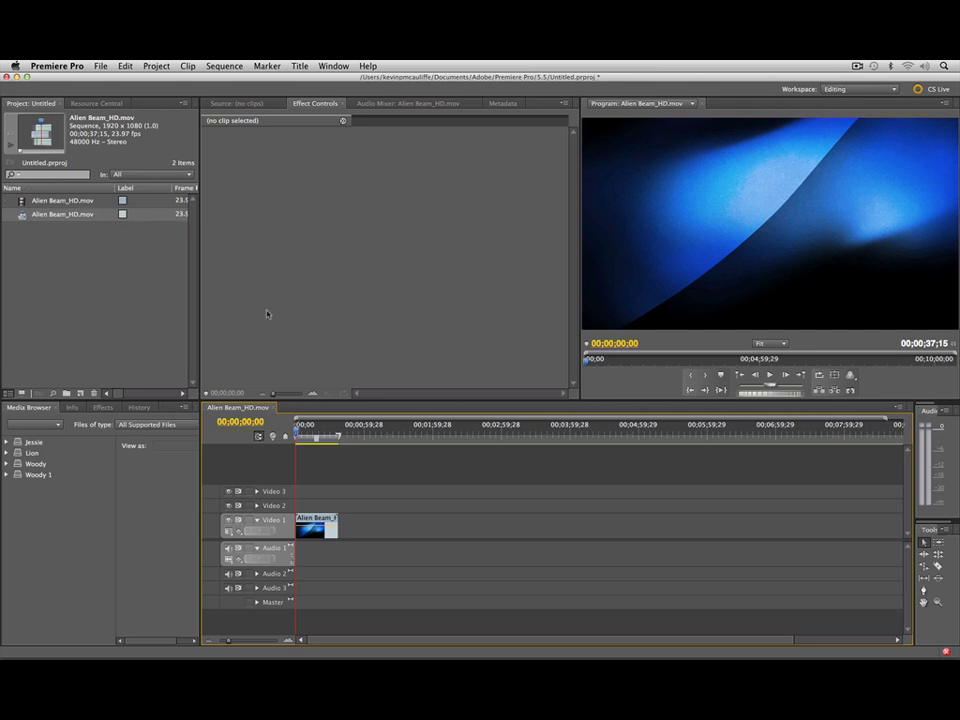
# Step: Create a new 1920 x 1080 still title and enter DIGITAL JUICE on two centred lines
pyautogui.click(299, 66)
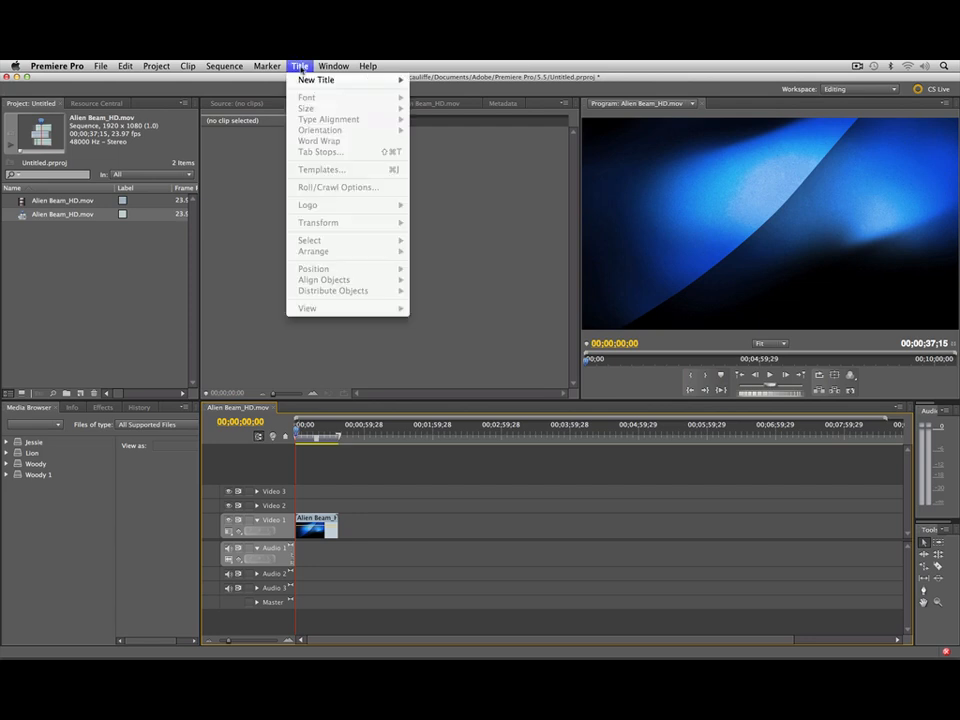
pyautogui.moveTo(335, 80)
pyautogui.click(440, 83)
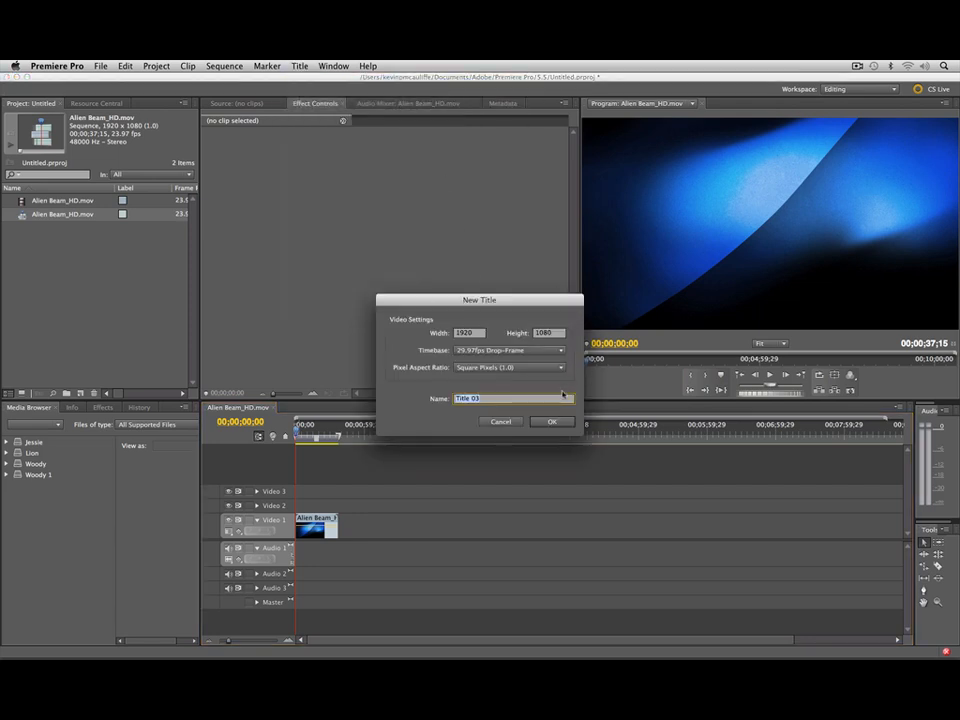
pyautogui.click(554, 422)
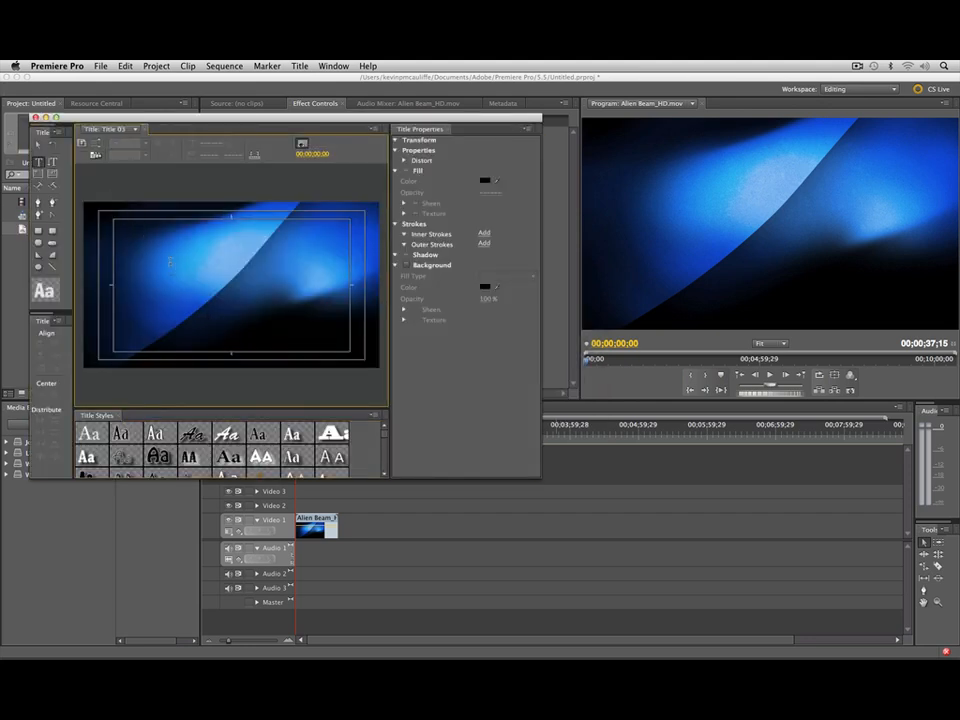
pyautogui.click(170, 260)
pyautogui.write('DIG')
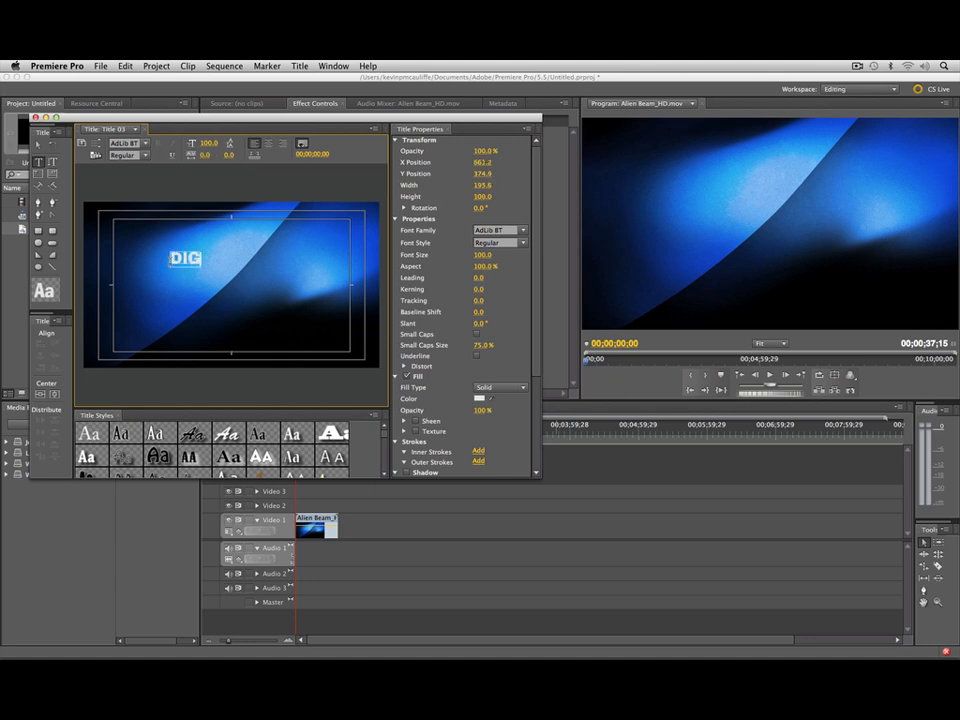
pyautogui.write('ITAL')
pyautogui.press('Return')
pyautogui.write('JUICE')
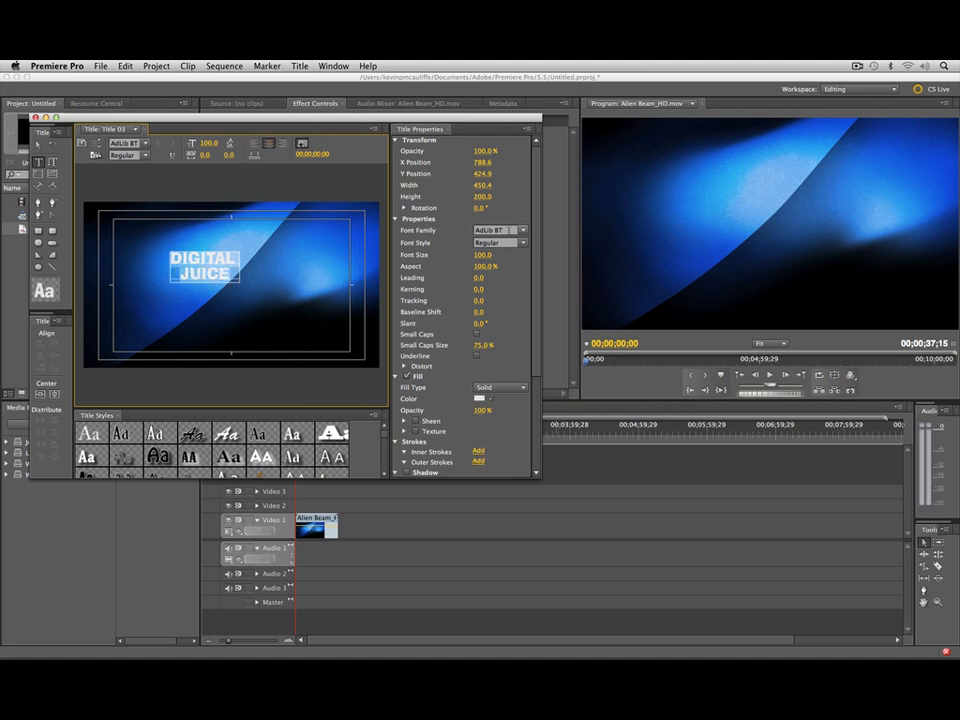
# Step: Set the title's font to Impact and remove the extra space at the end of the DIGITAL line
pyautogui.click(521, 230)
pyautogui.scroll(-15, 514, 369)
pyautogui.click(512, 348)
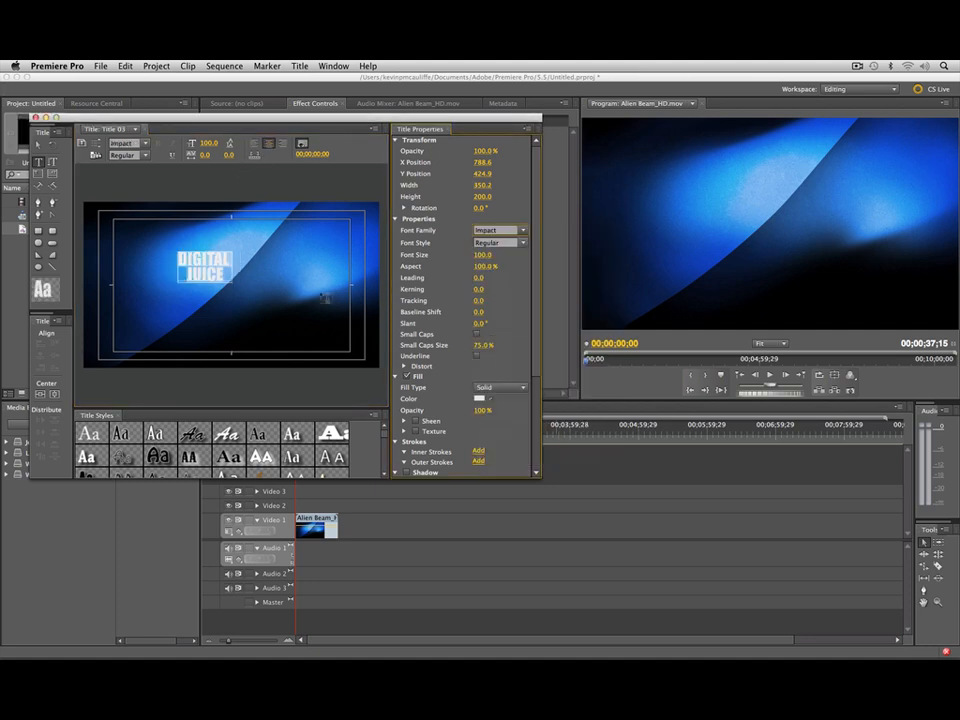
pyautogui.click(228, 259)
pyautogui.press('BackSpace')
pyautogui.press('super+a')
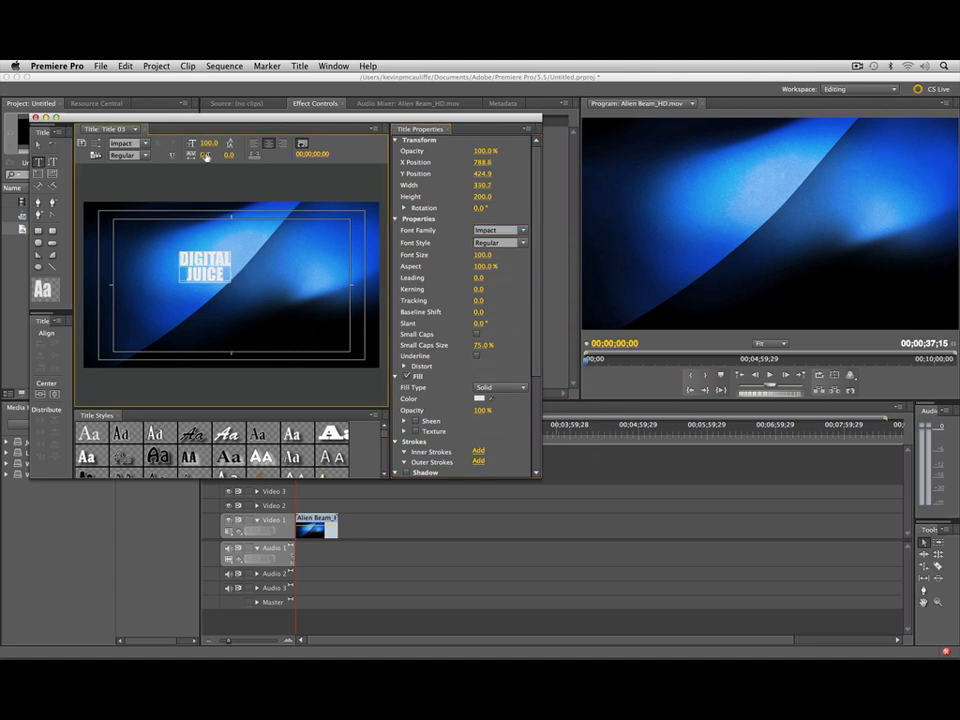
# Step: Enlarge the title text to font size 243, centre it in the frame and close the title editor
pyautogui.moveTo(208, 143); pyautogui.dragTo(351, 143)
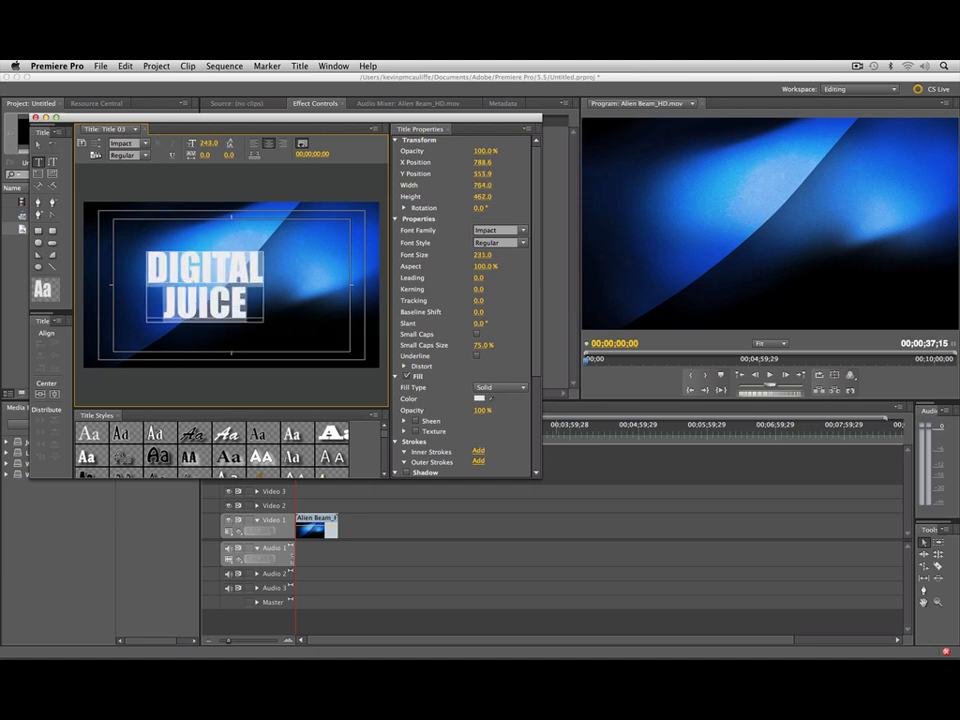
pyautogui.click(38, 144)
pyautogui.moveTo(222, 284); pyautogui.dragTo(226, 286)
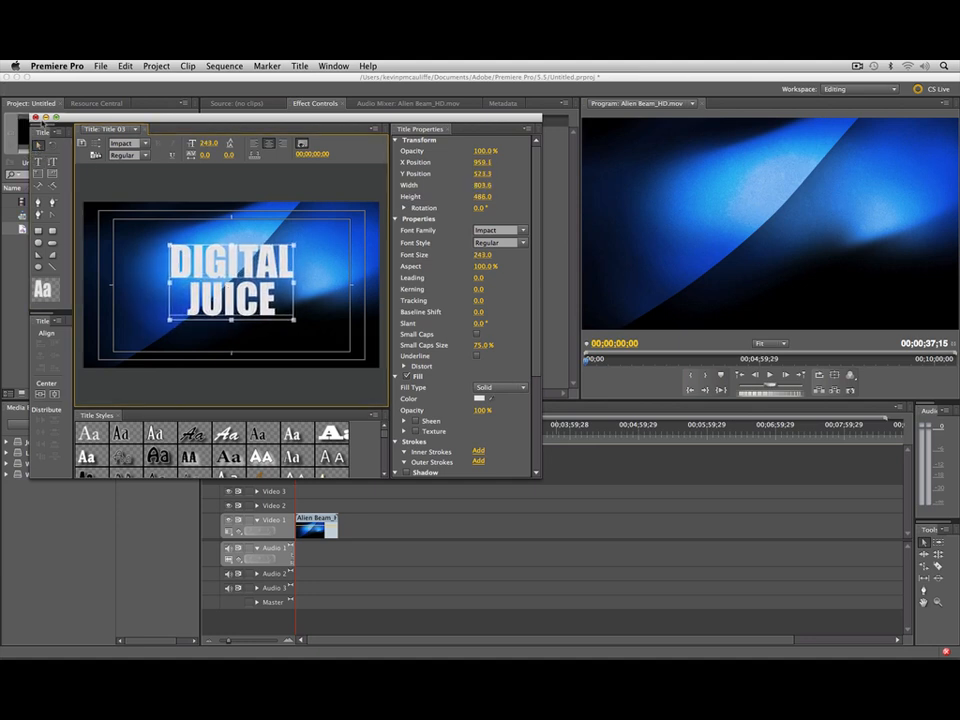
pyautogui.click(35, 117)
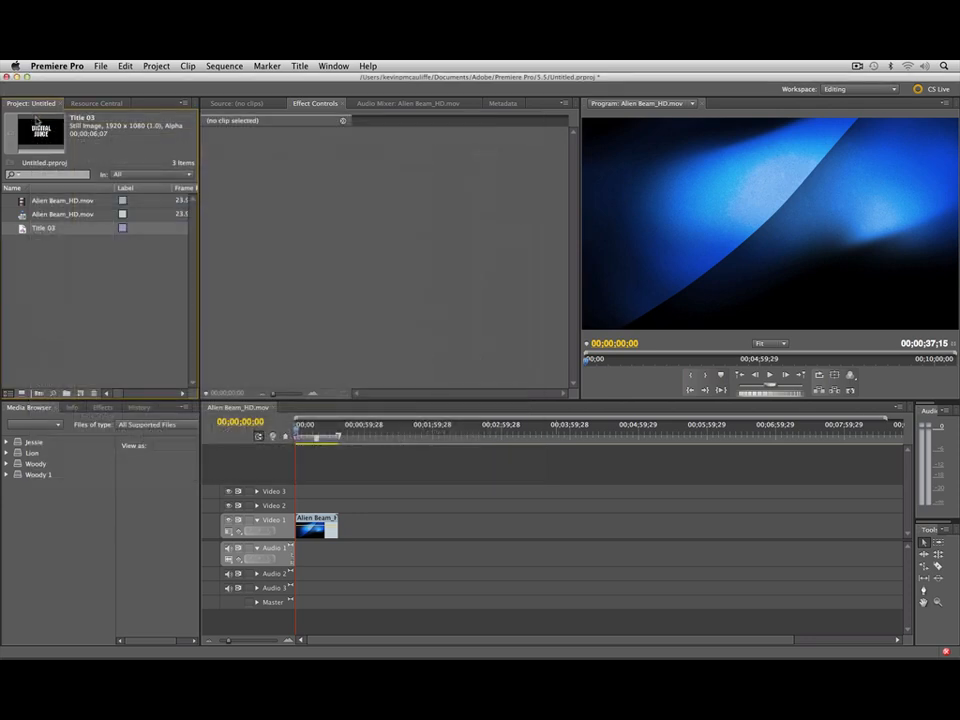
# Step: Place the title on Video 2 at the sequence start and extend it to the end of Alien Beam_HD.mov
pyautogui.moveTo(30, 226); pyautogui.dragTo(300, 505)
pyautogui.moveTo(229, 641); pyautogui.dragTo(245, 643)
pyautogui.moveTo(347, 505); pyautogui.dragTo(613, 507)
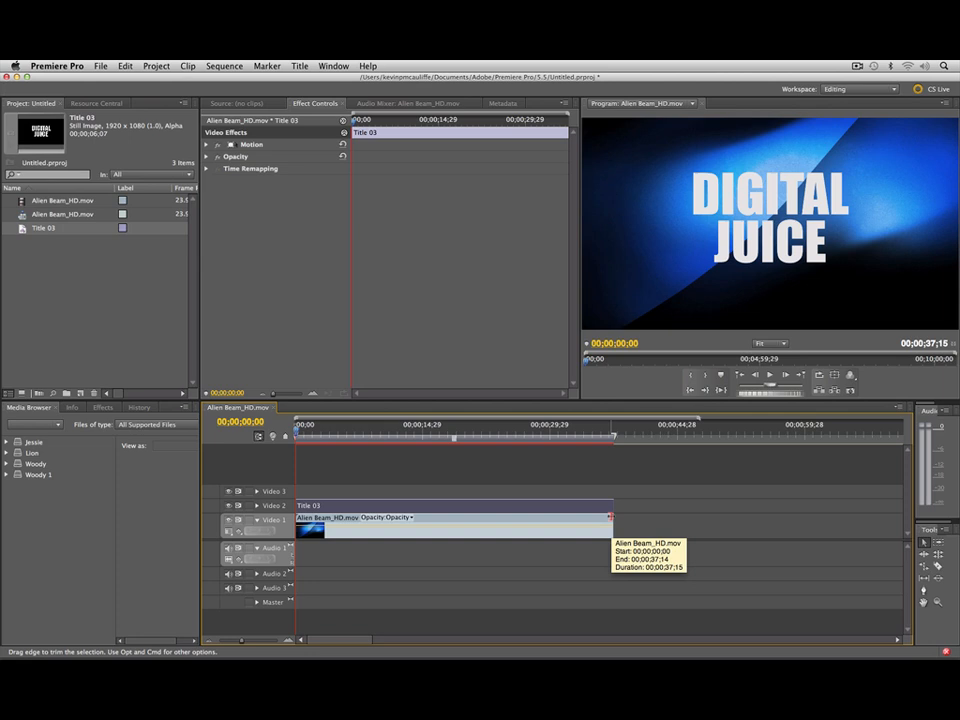
# Step: View the sequence at about 00;00;15;16 and set the title clip's opacity blend mode to Overlay
pyautogui.click(428, 432)
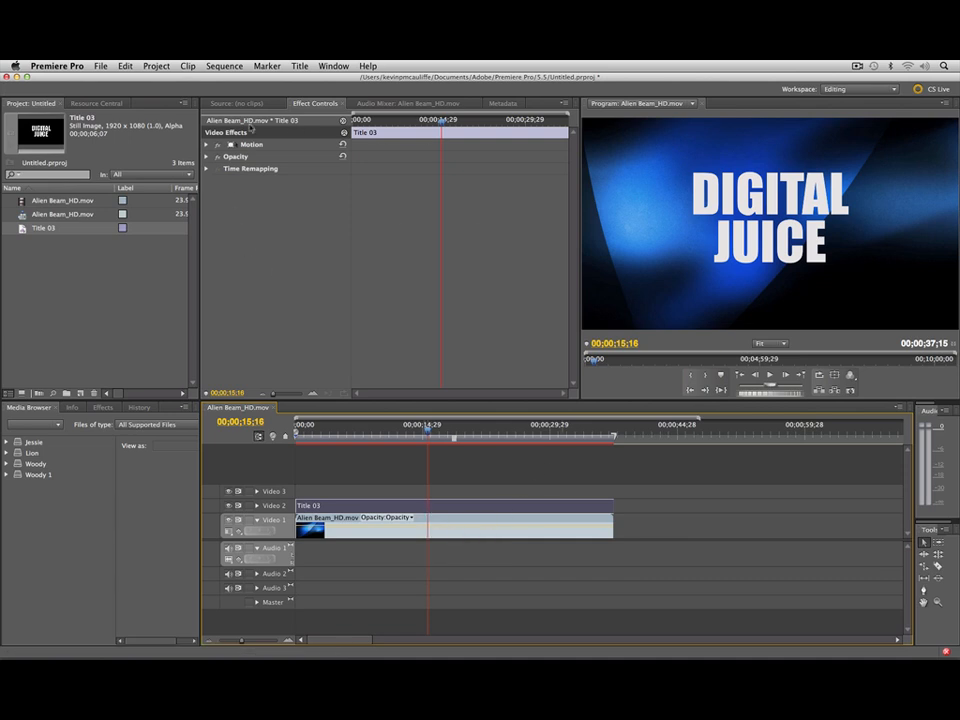
pyautogui.click(207, 157)
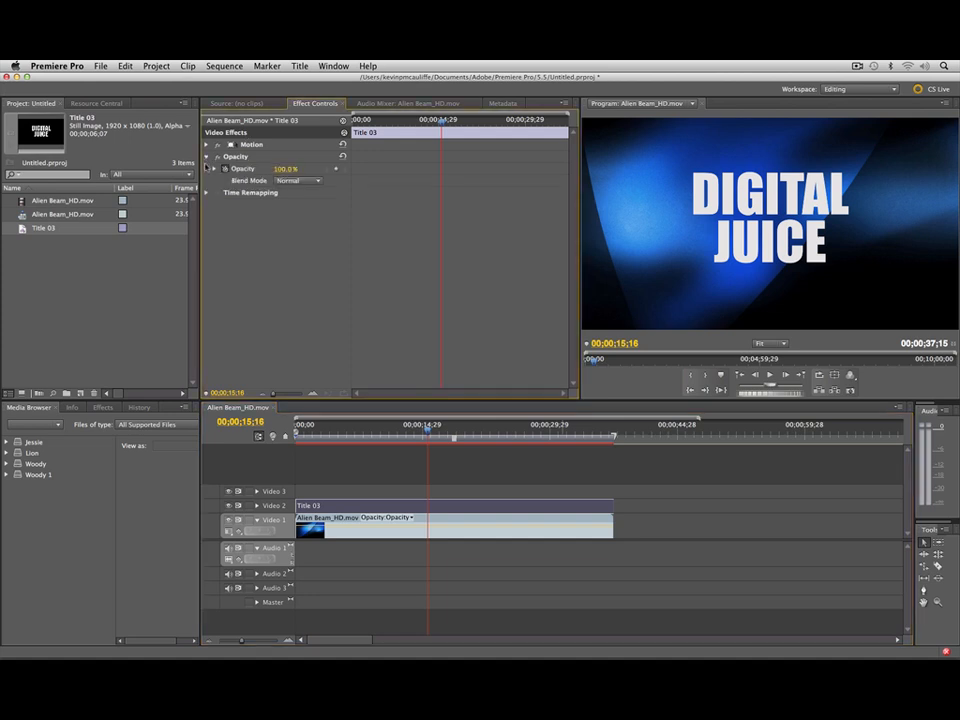
pyautogui.click(300, 181)
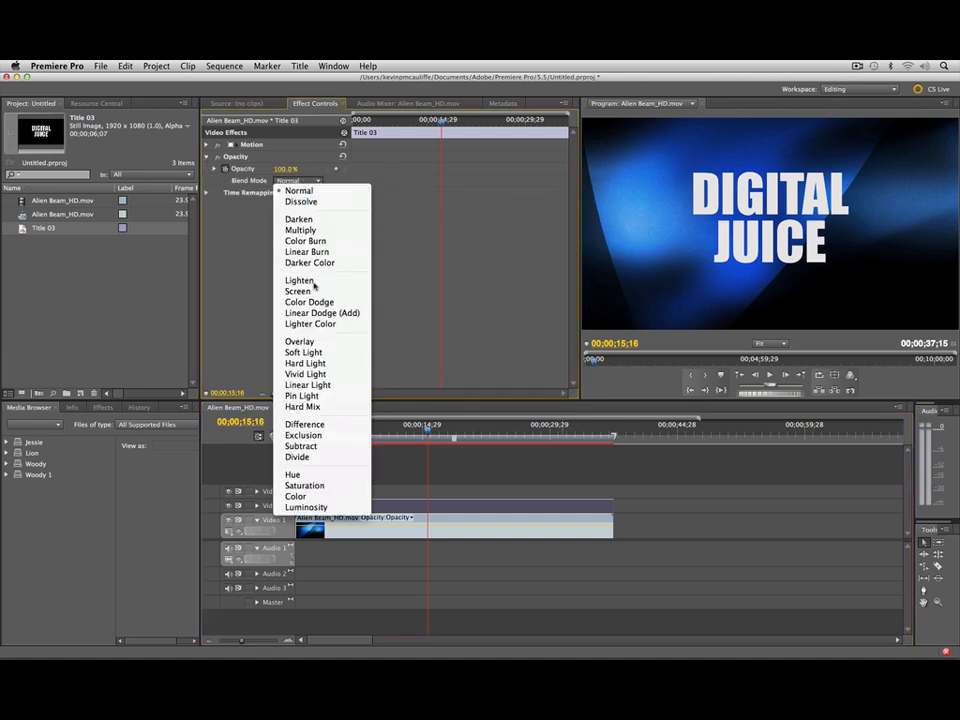
pyautogui.click(316, 341)
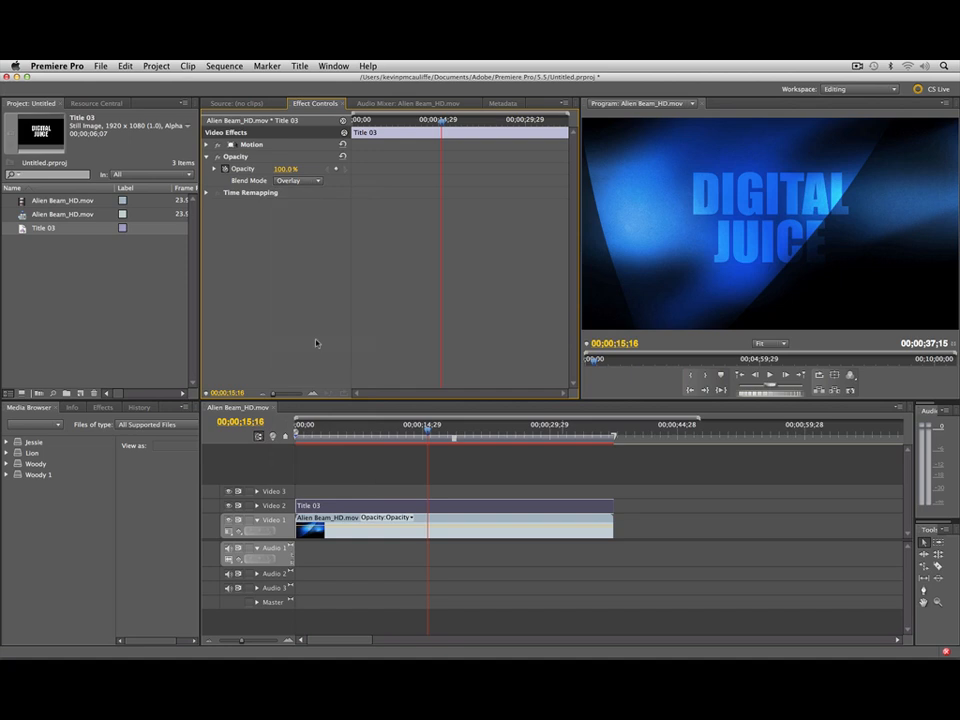